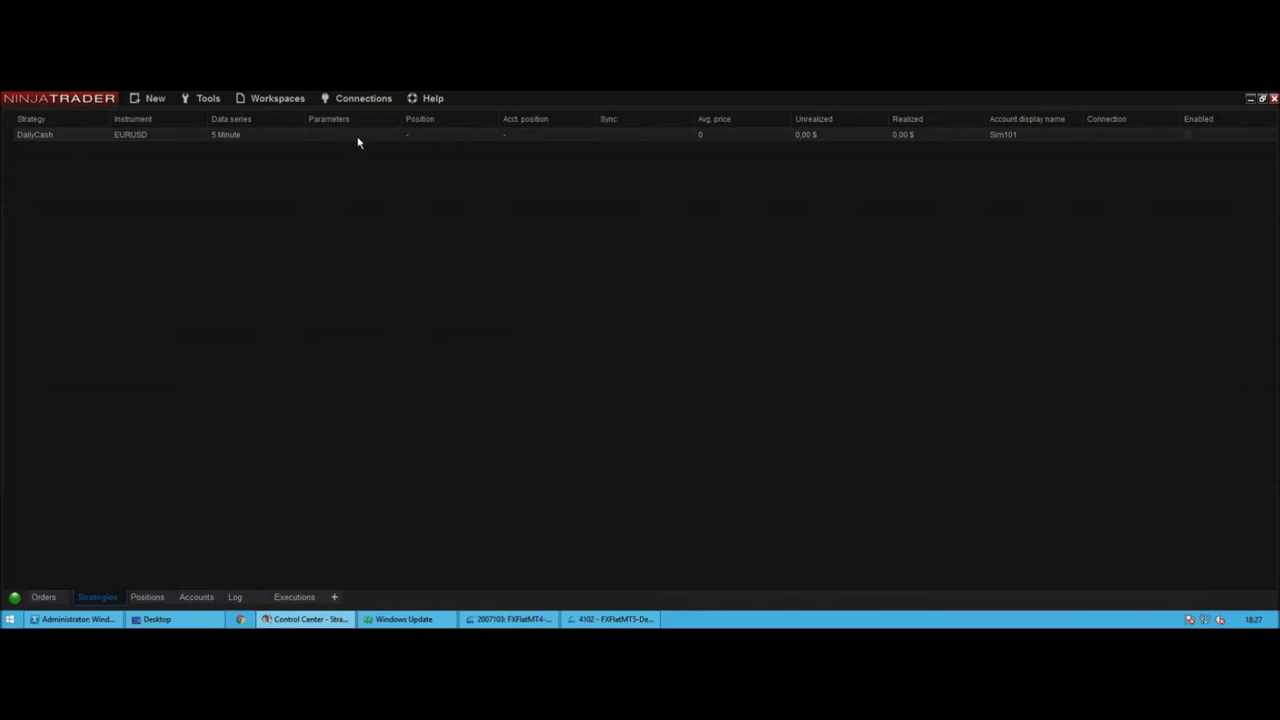
- Enable the DailyCash strategy on EURUSD and accept the confirmation
left_click(1189, 139)
left_click(724, 373)
- Switch to the FXFlat MetaTrader 4 demo terminal and maximize the minimized US30,M5 chart
left_click(510, 619)
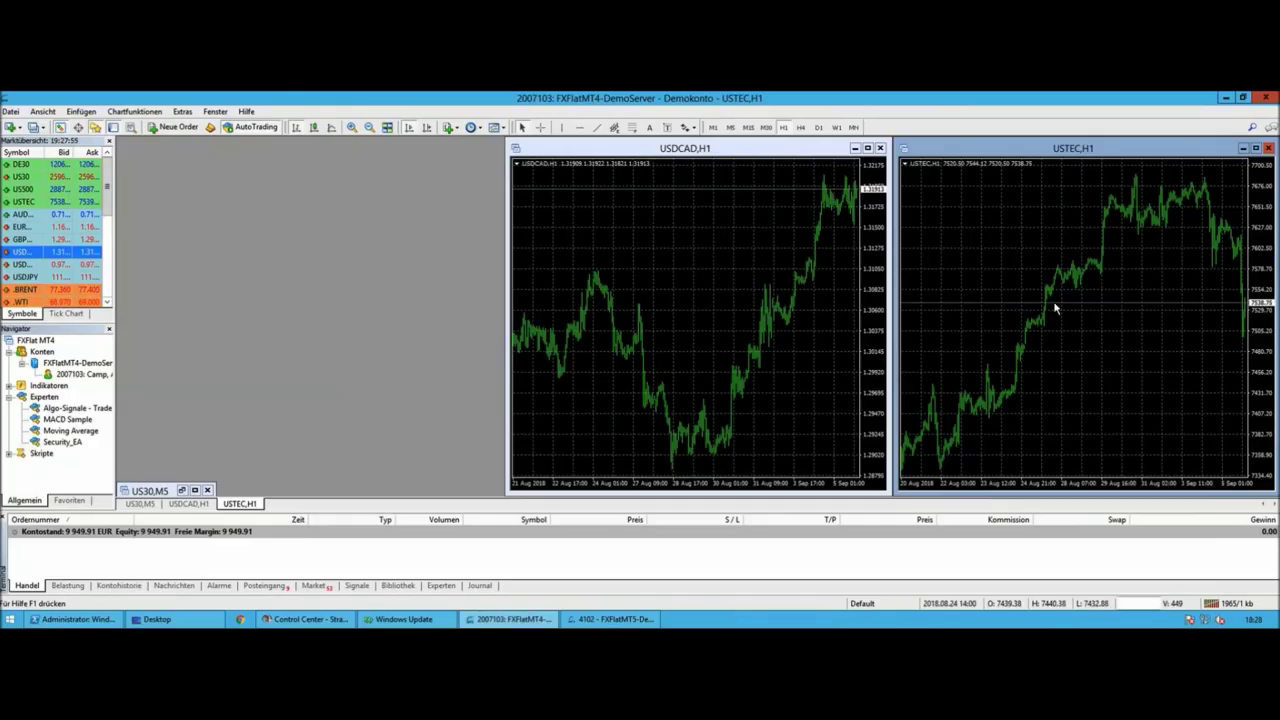
left_click(603, 621)
left_click(486, 620)
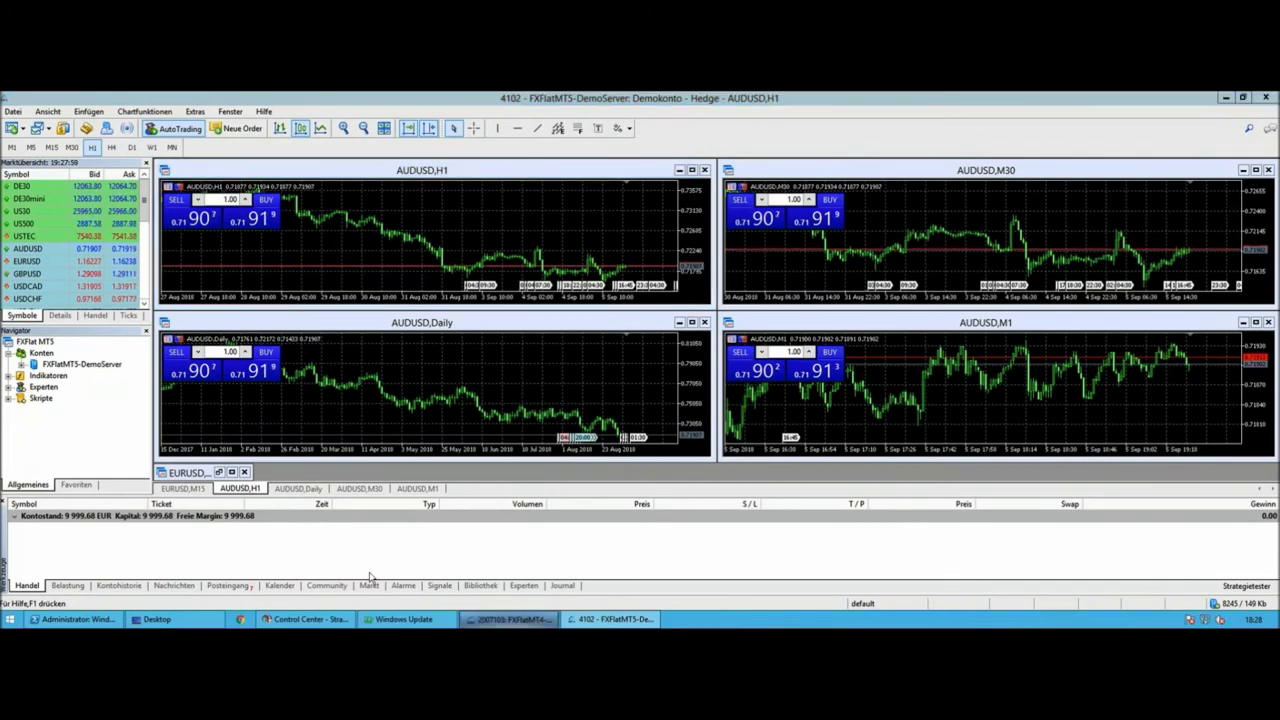
left_click(178, 491)
key("Return")
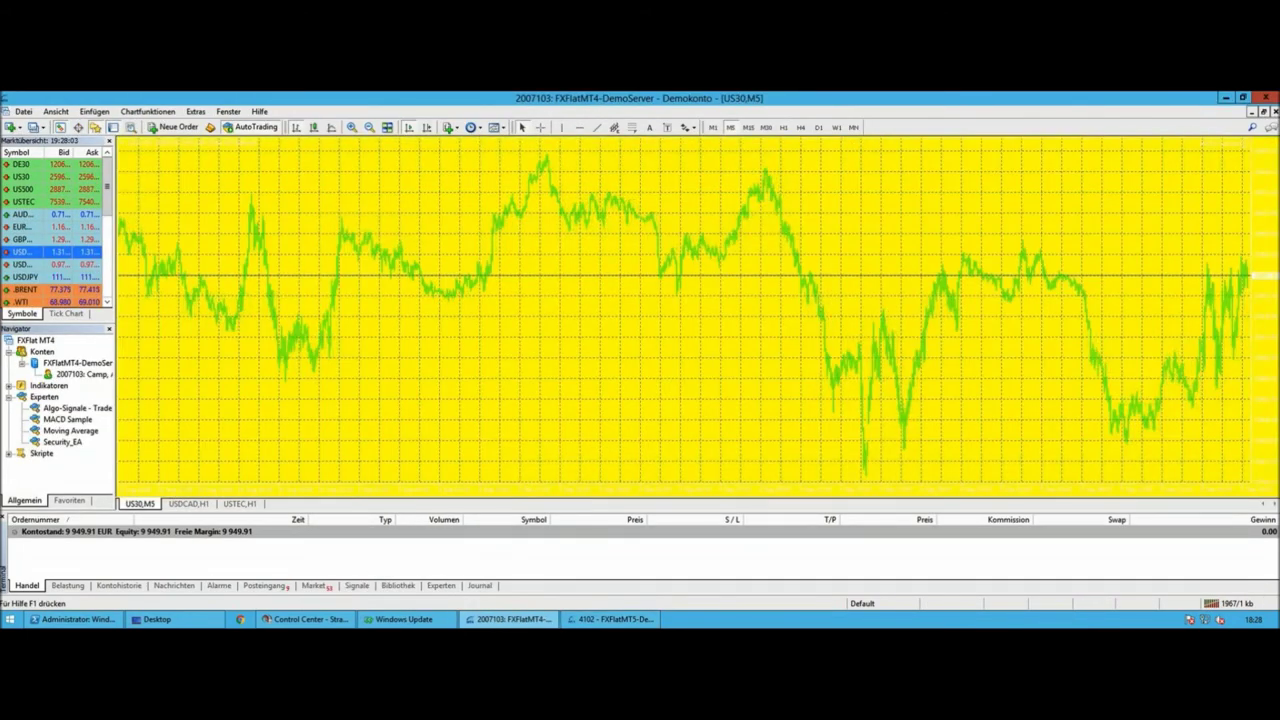
- Set the background color of the US30,M5 chart to DarkOliveGreen in its chart properties
right_click(1200, 178)
left_click(1175, 452)
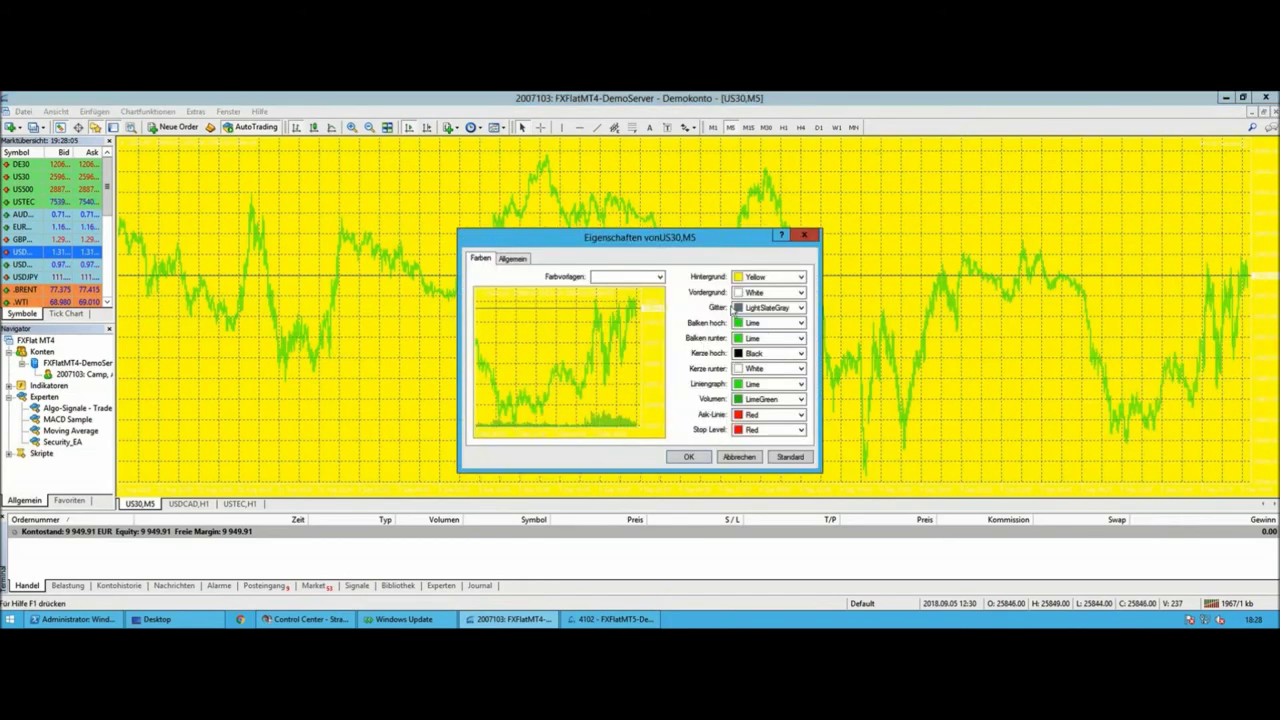
left_click(800, 277)
left_click(800, 277)
left_click(800, 277)
left_click(748, 323)
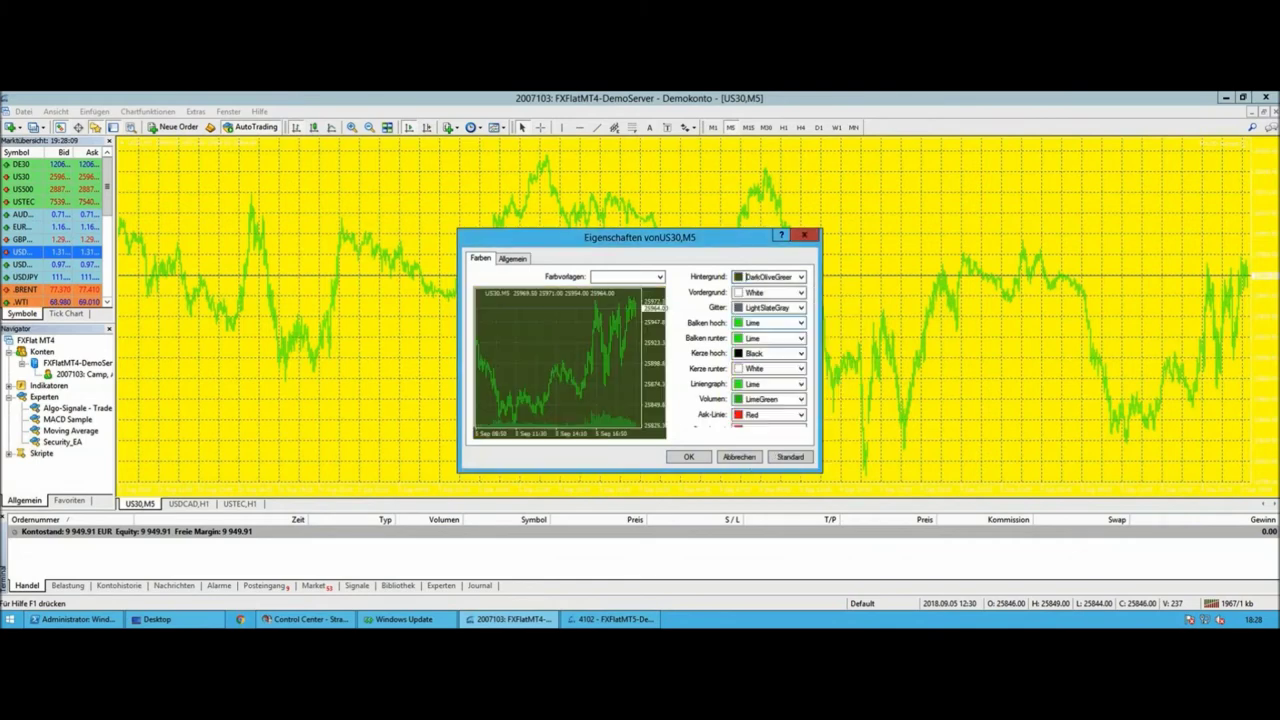
left_click(689, 456)
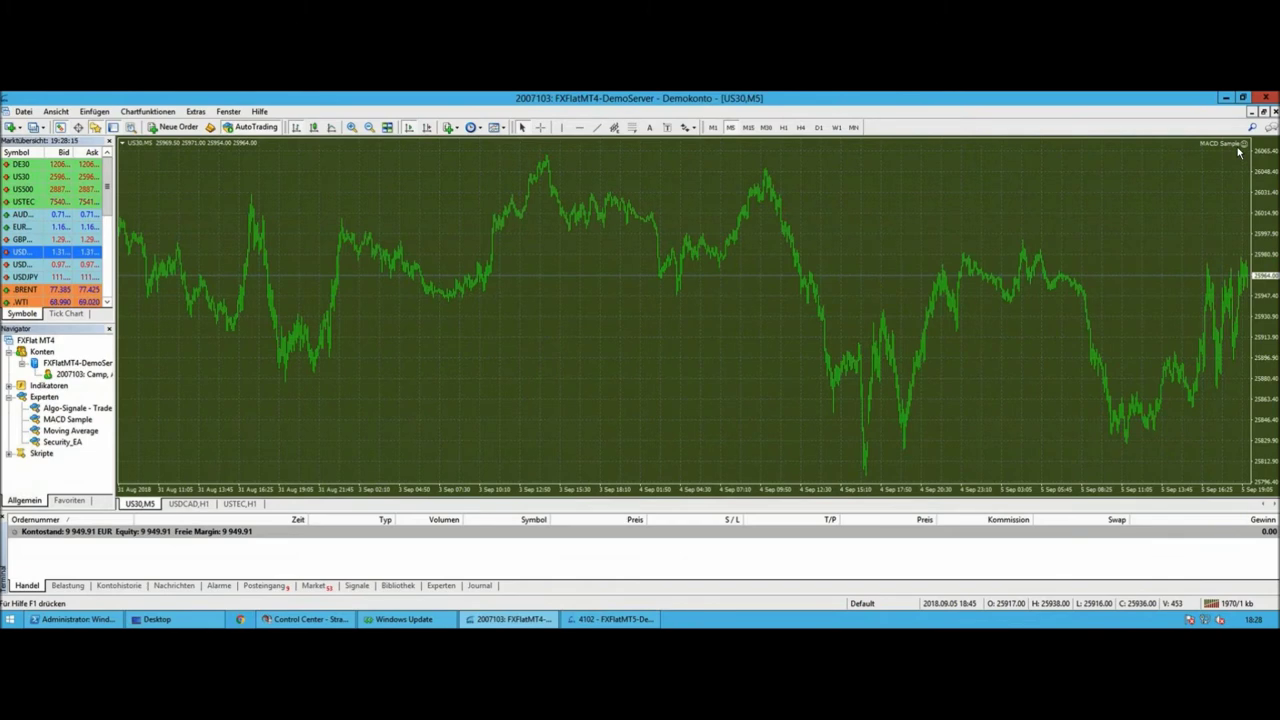
- Switch to NinjaTrader and try to edit the DailyCash strategy while it is enabled
left_click(318, 612)
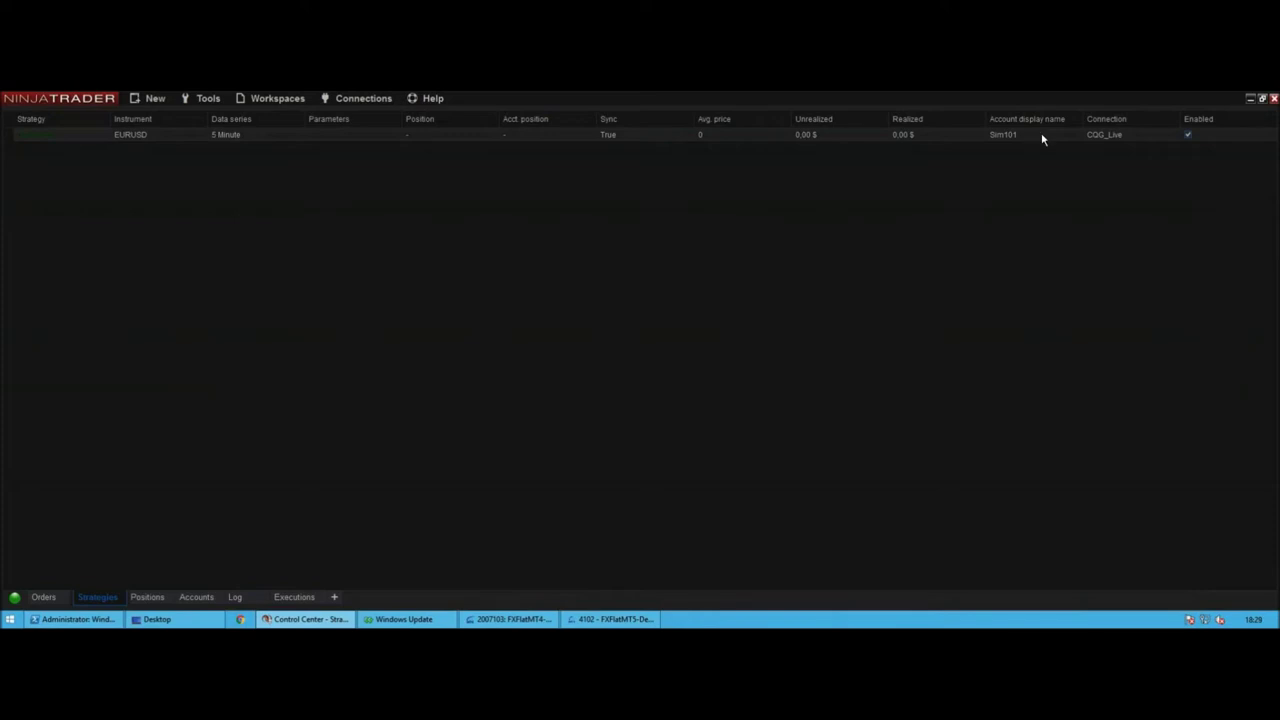
right_click(374, 140)
left_click(425, 164)
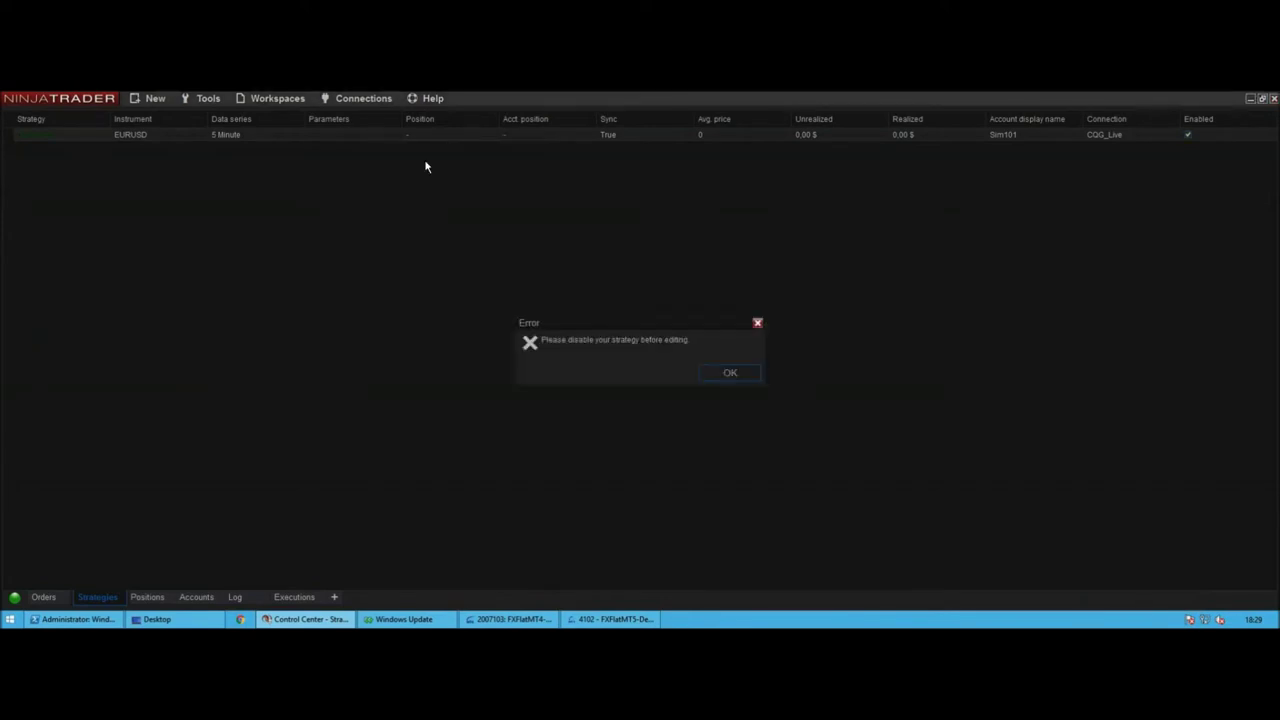
left_click(752, 374)
- Disable the DailyCash strategy and open its properties for editing
left_click(1188, 135)
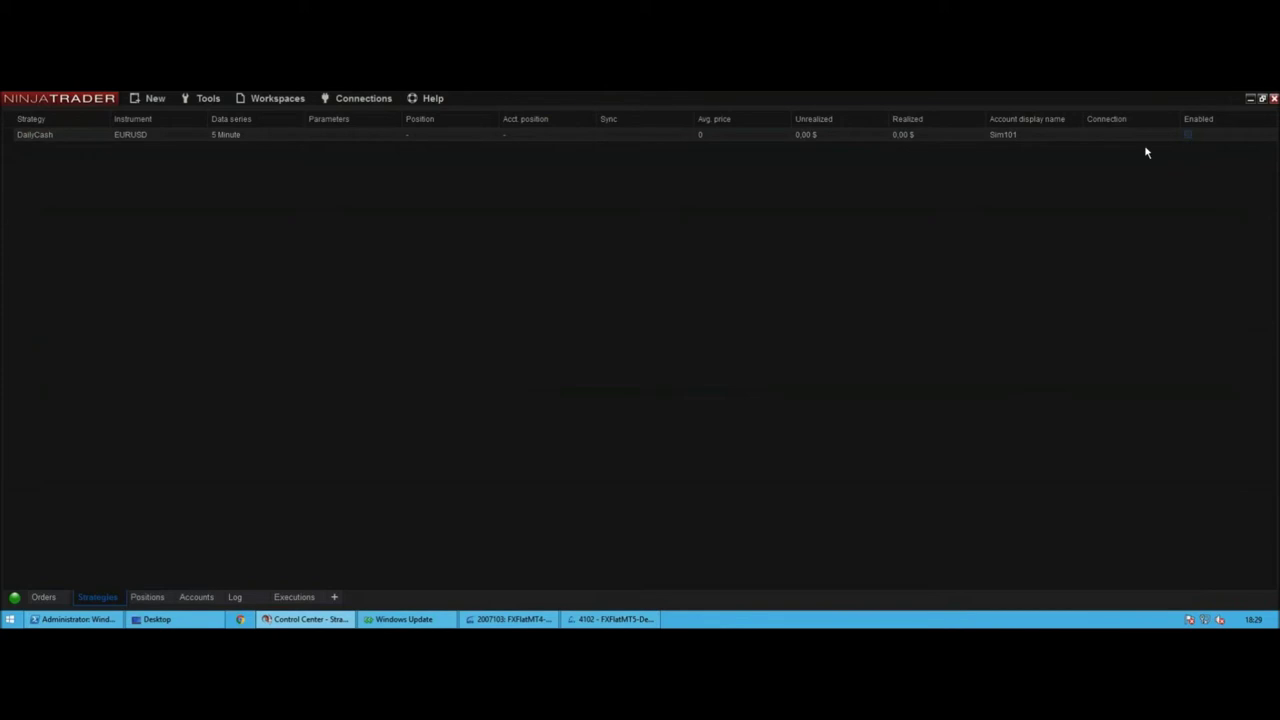
right_click(1105, 142)
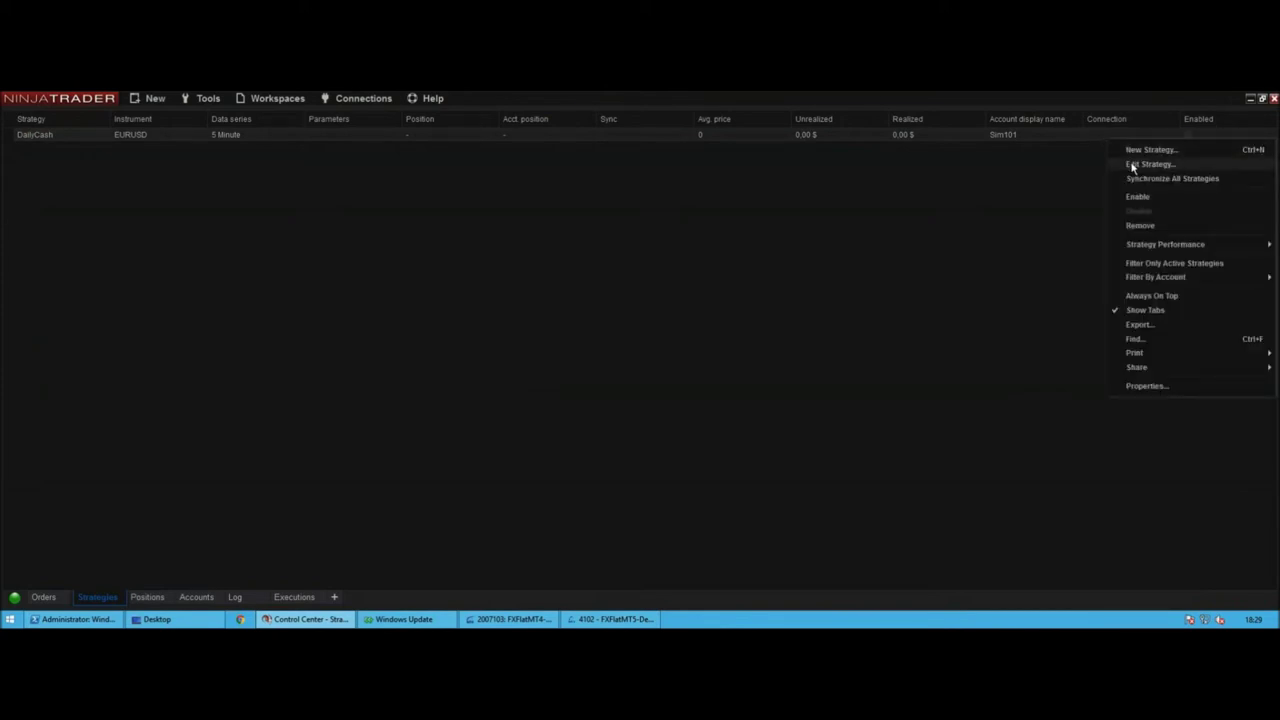
left_click(1140, 164)
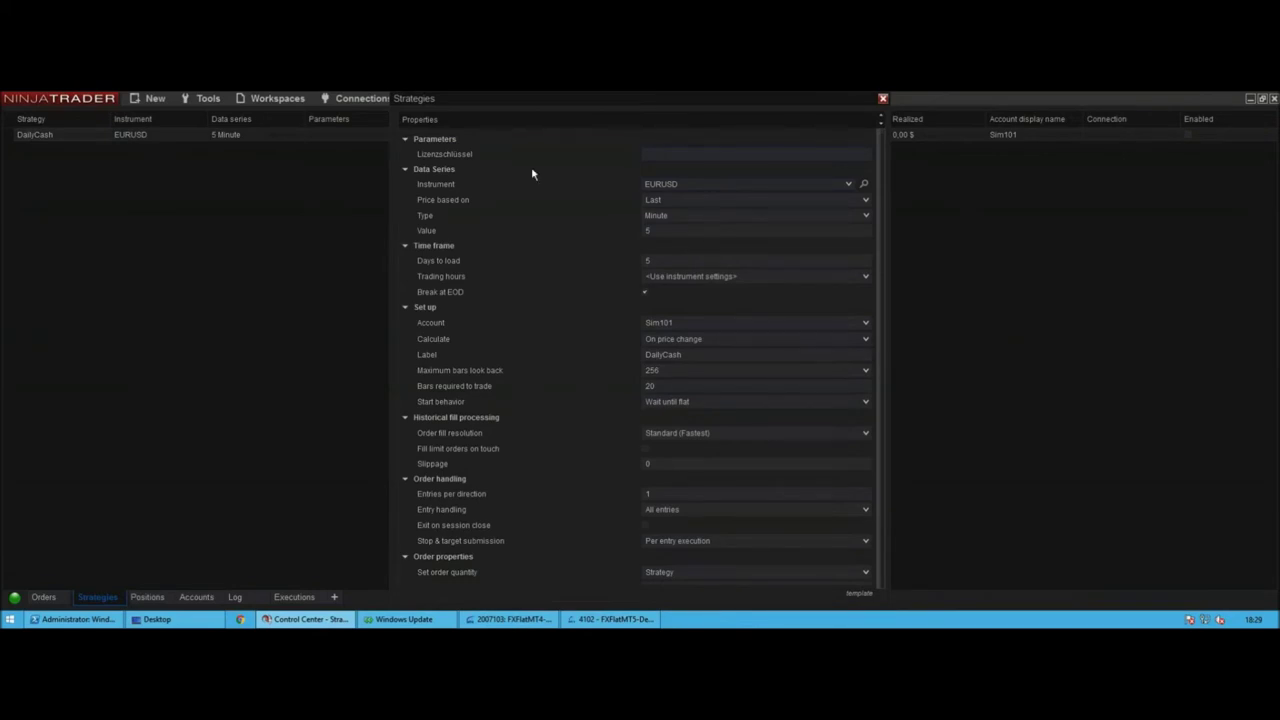
- Choose EURUSD as the strategy's instrument and set the data series type to Range
left_click(845, 187)
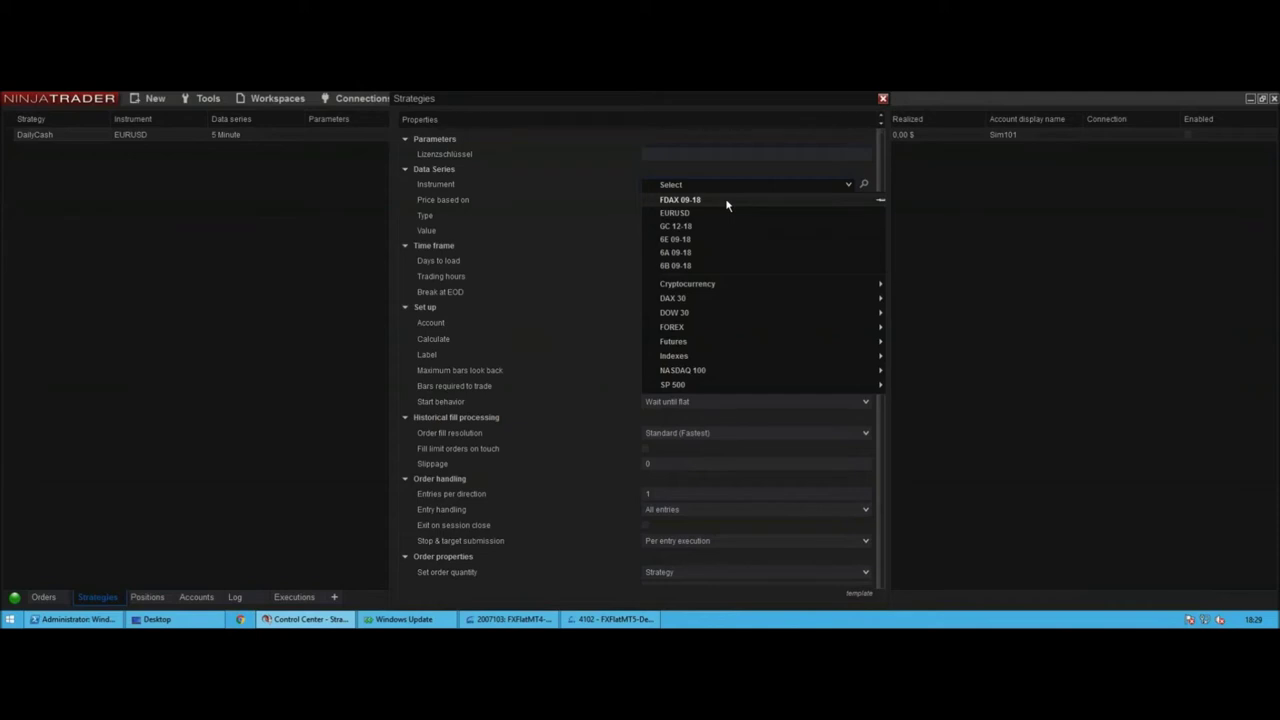
left_click(670, 213)
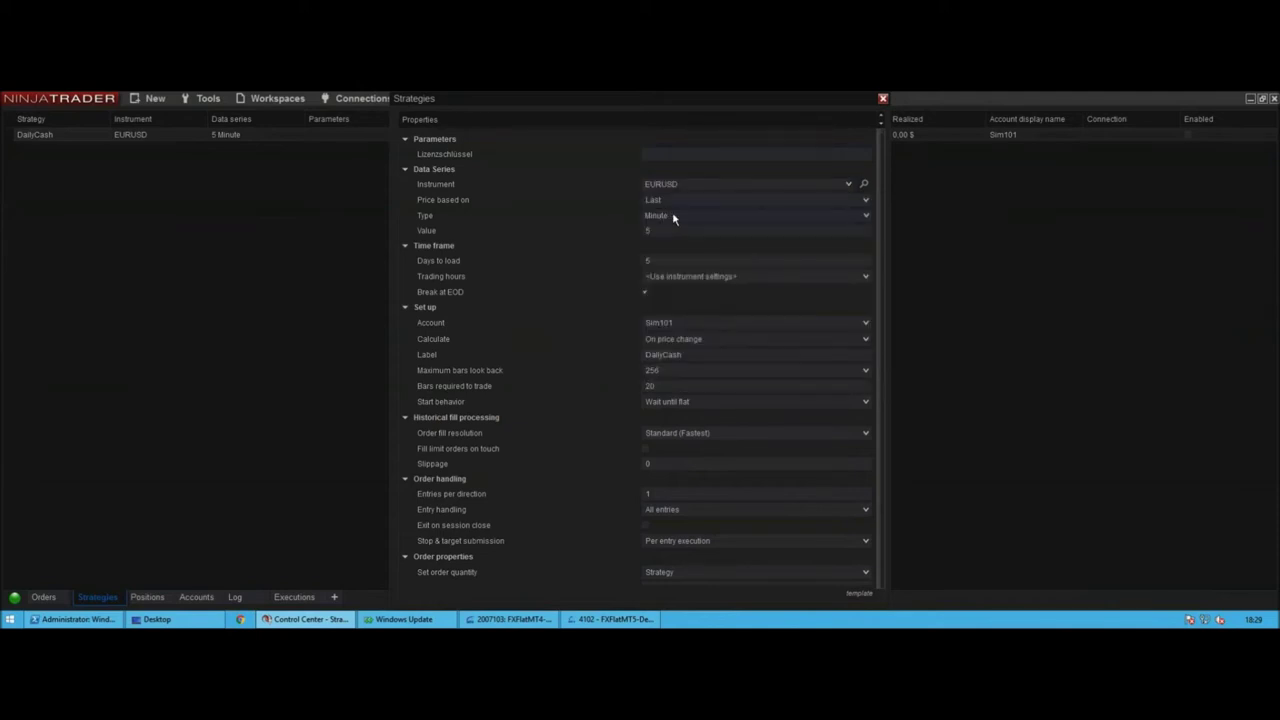
left_click(674, 219)
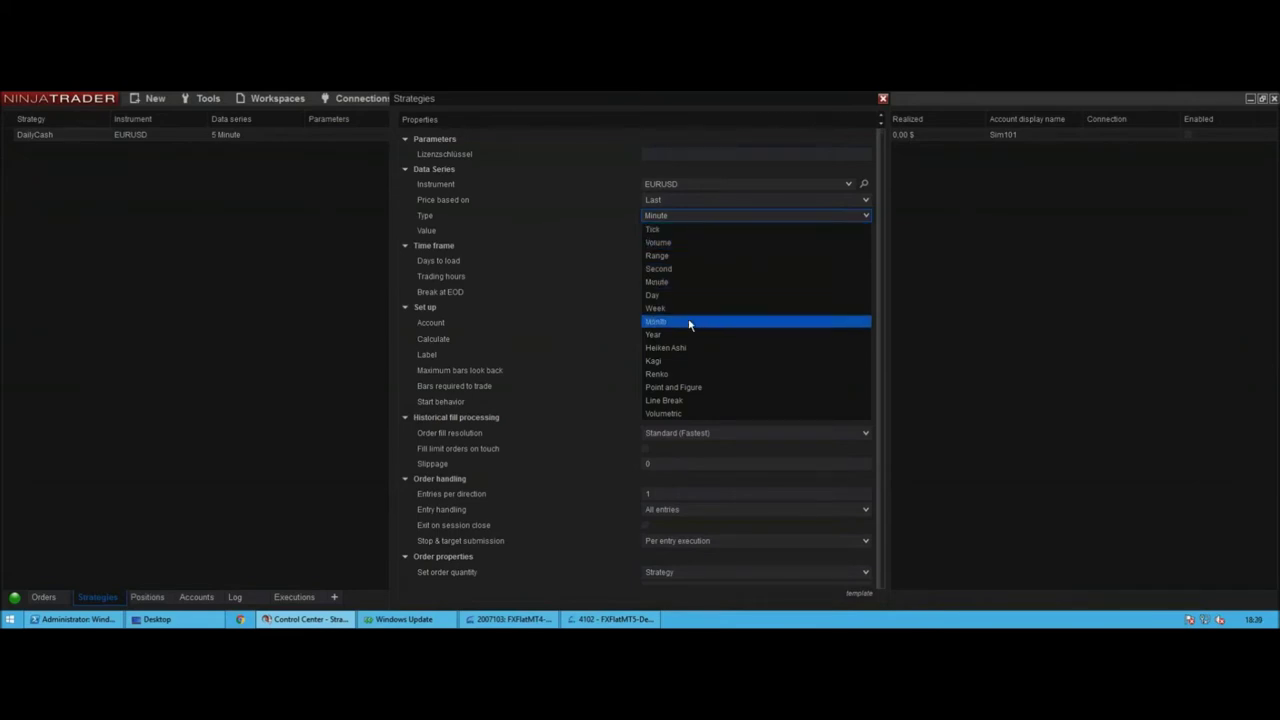
left_click(723, 256)
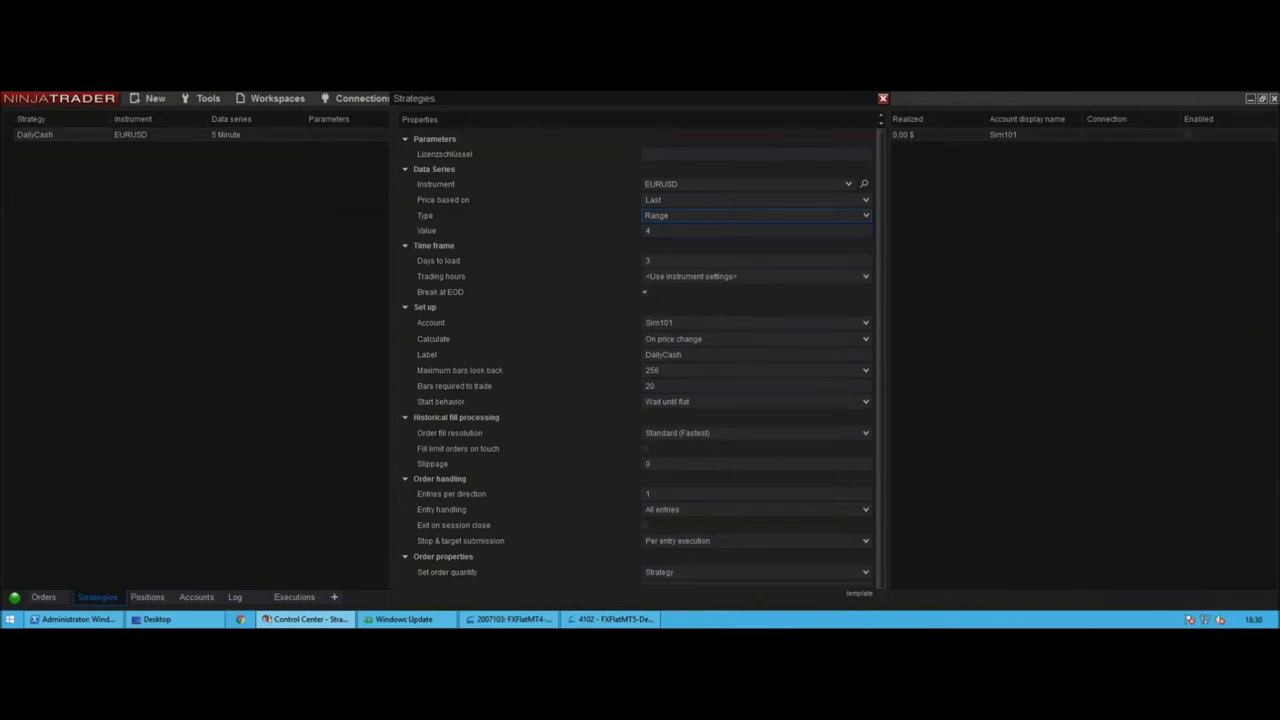
left_click(650, 230)
scroll(649, 365, "down", 1)
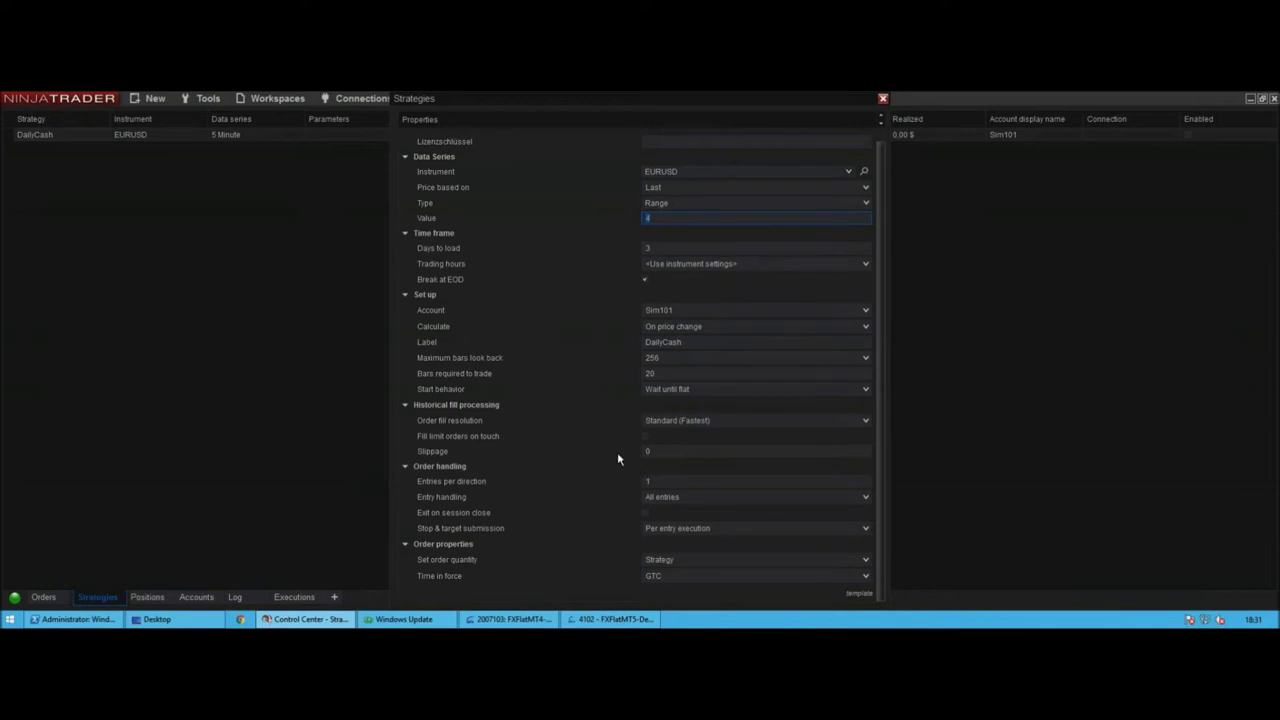
- Examine the start behavior options and close the strategy properties without applying changes
left_click(683, 389)
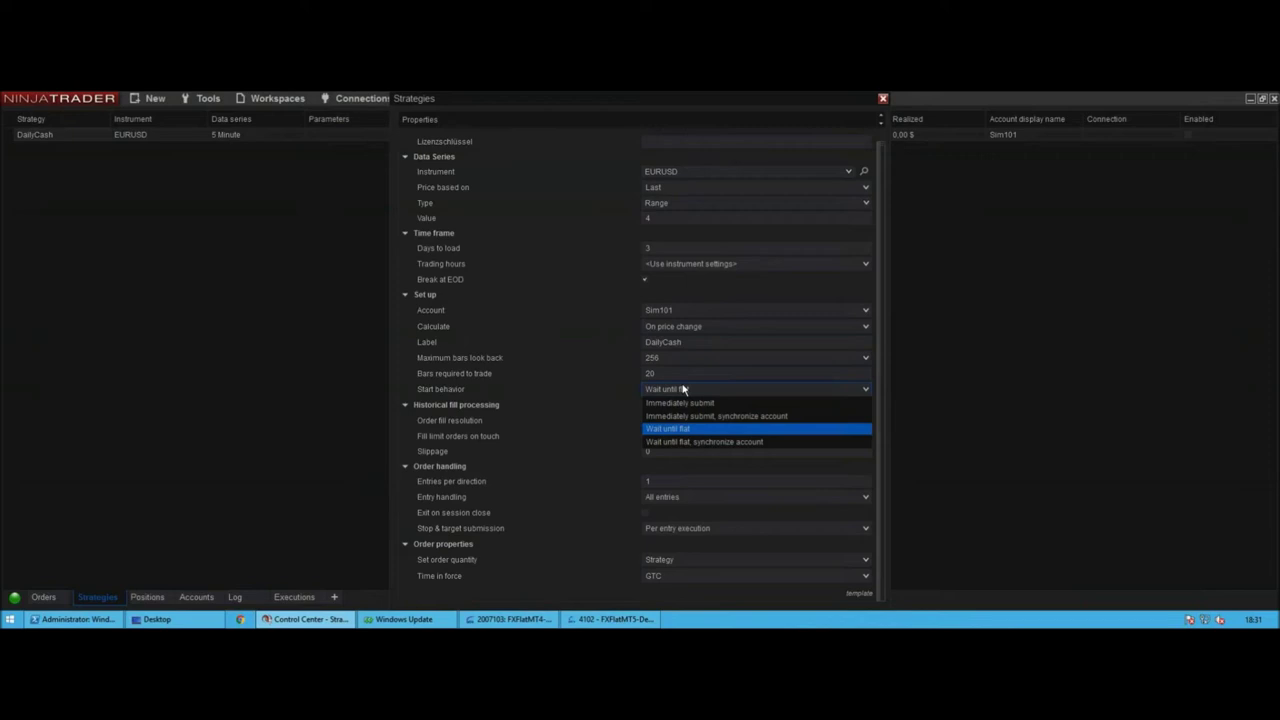
left_click(488, 424)
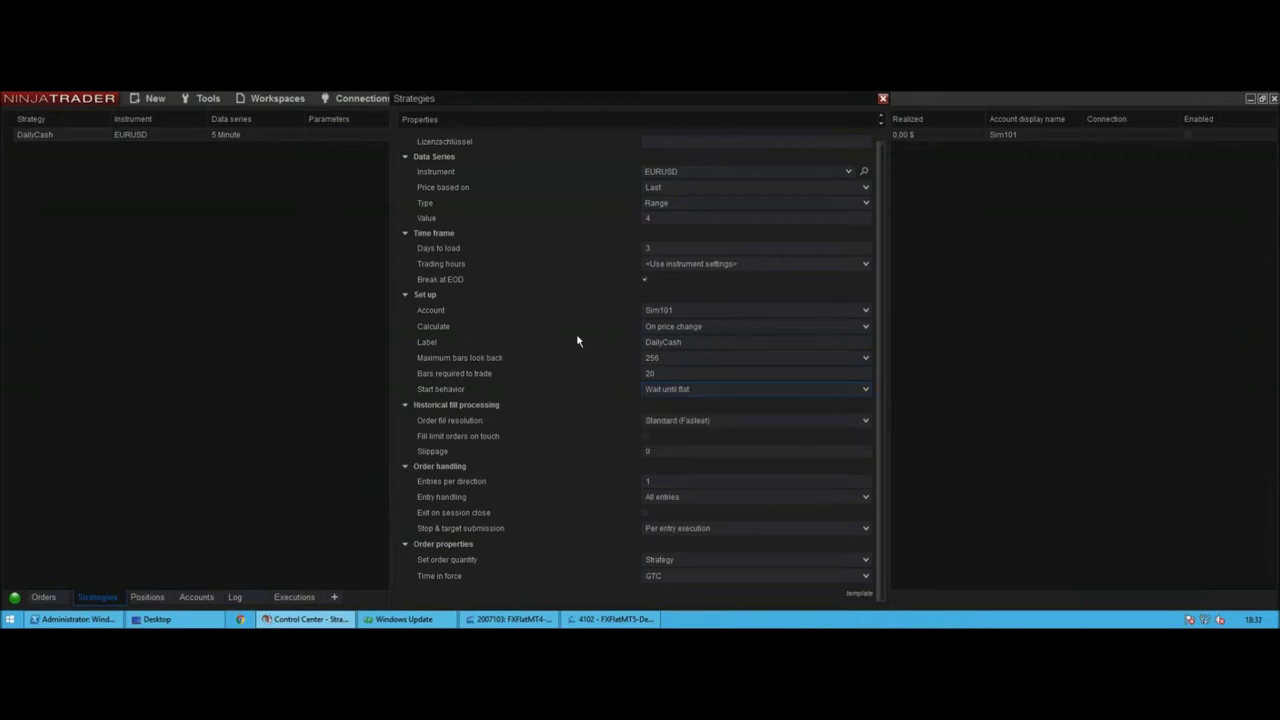
left_click(883, 99)
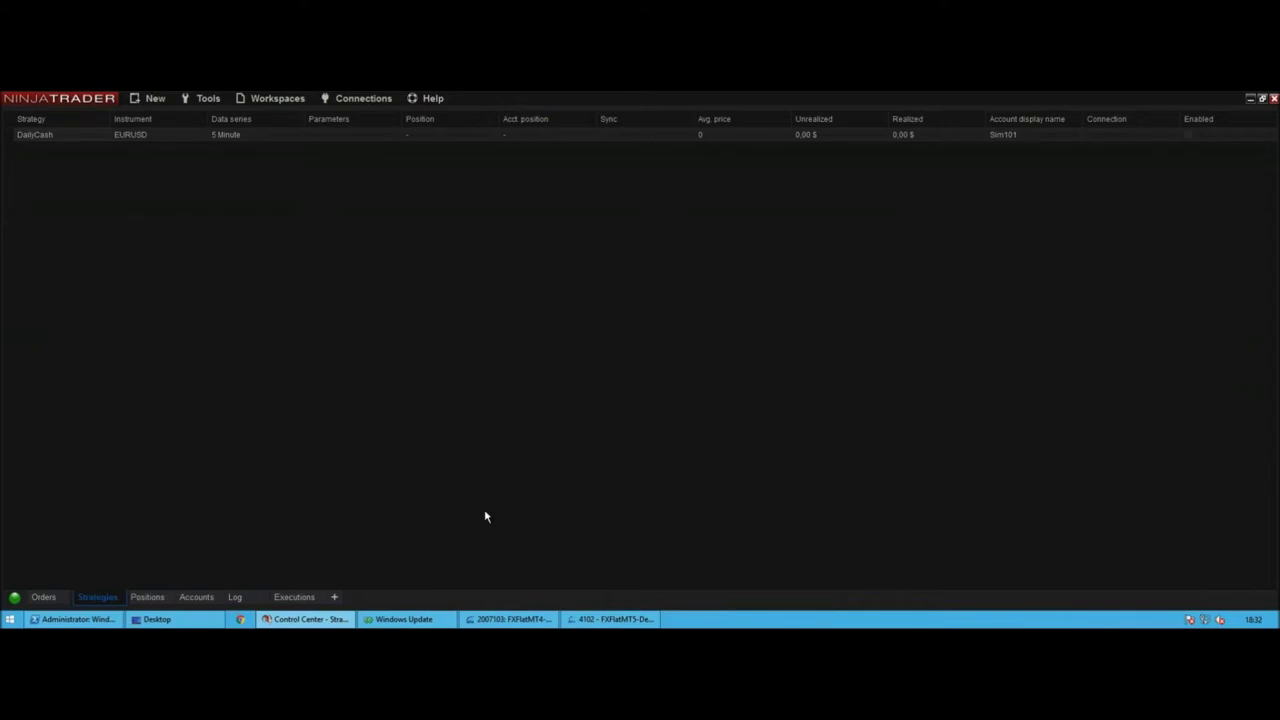
- Switch to MetaTrader 4 and place a market buy order for US30 with volume 1.00 from its chart
left_click(488, 618)
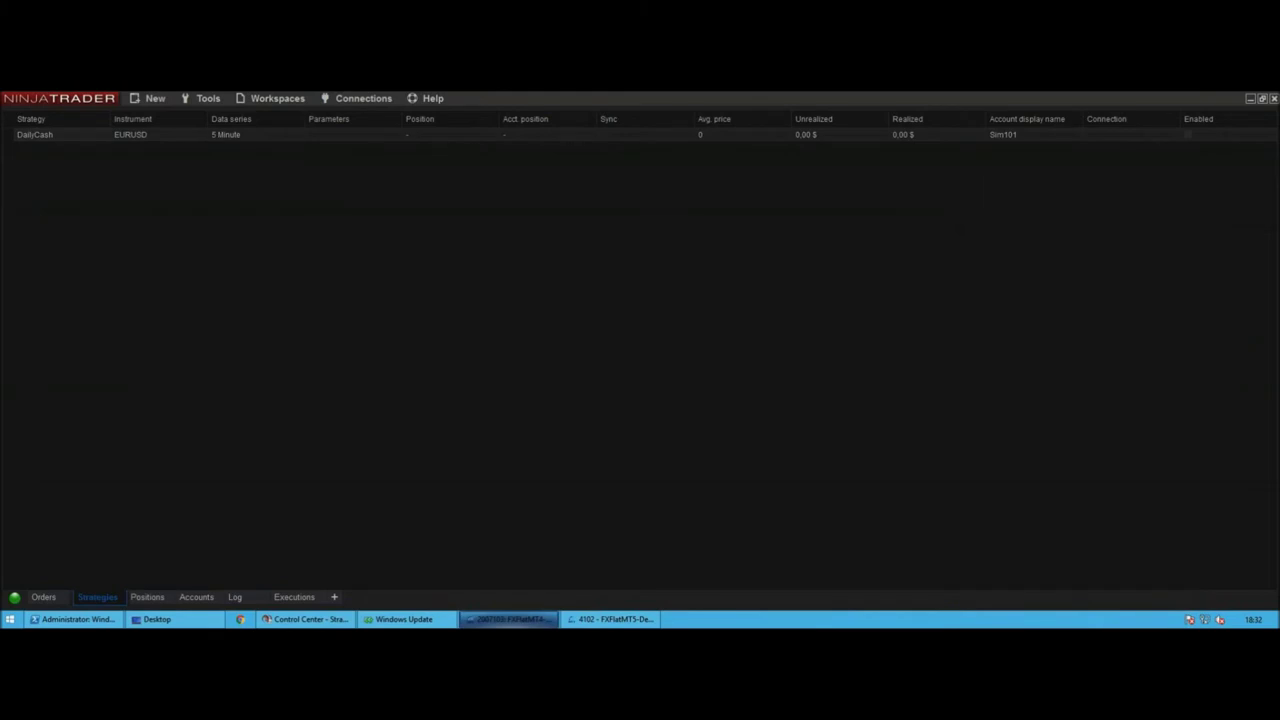
left_click(505, 619)
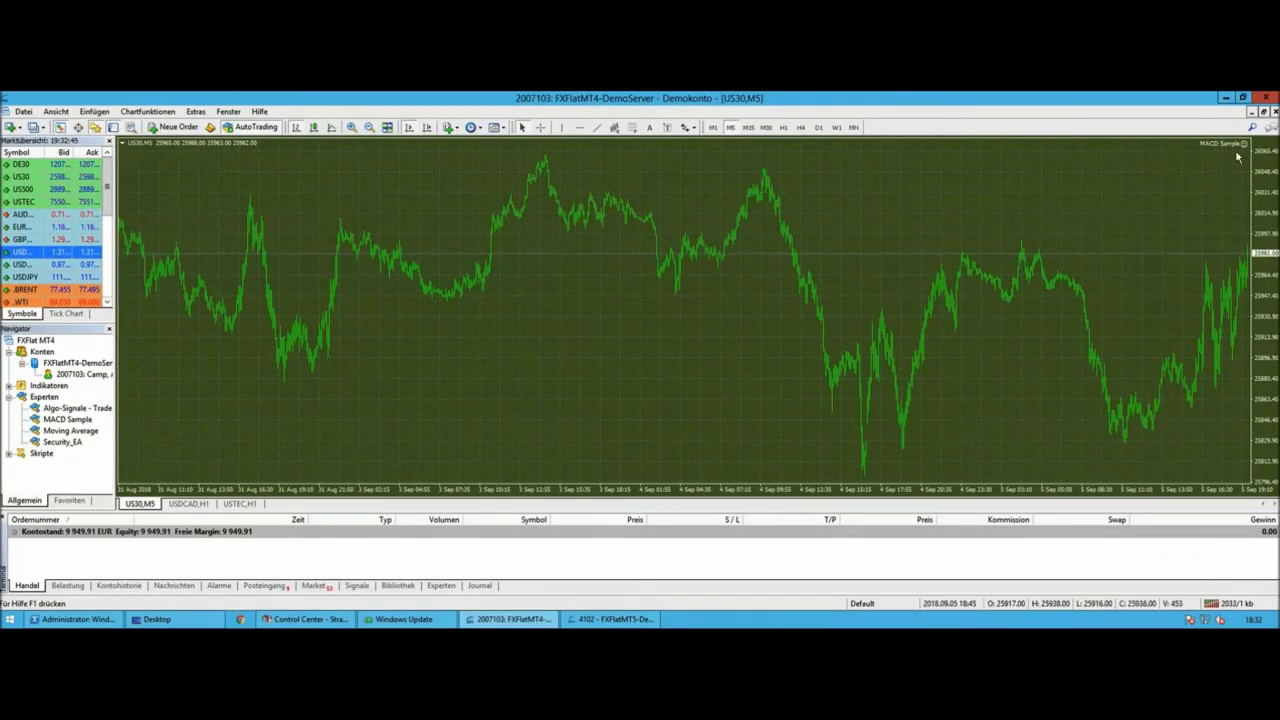
right_click(622, 394)
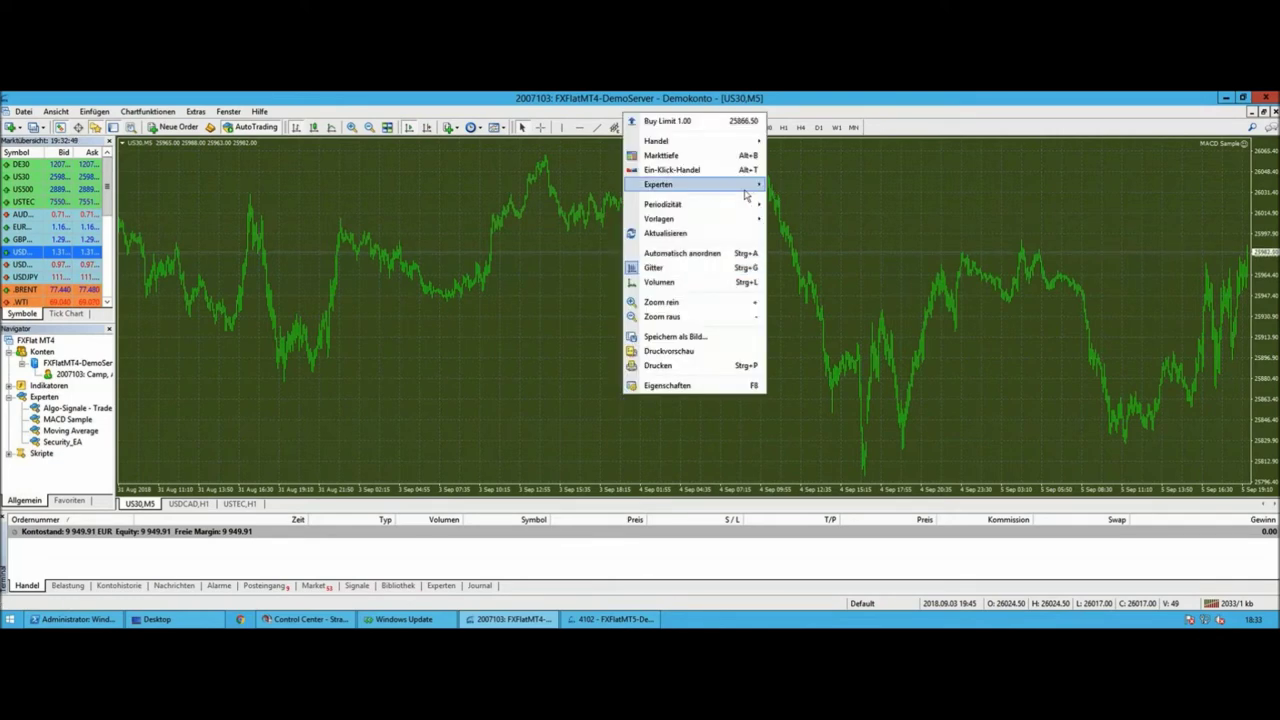
mouse_move(745, 141)
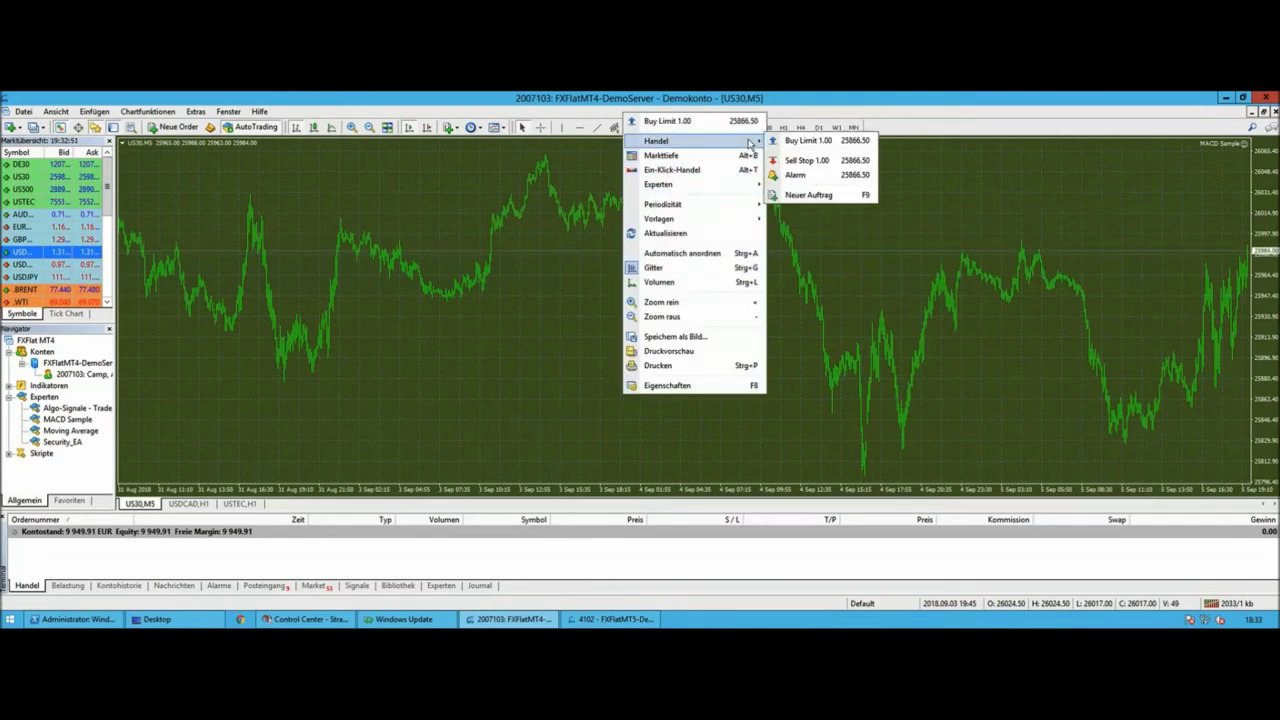
left_click(811, 196)
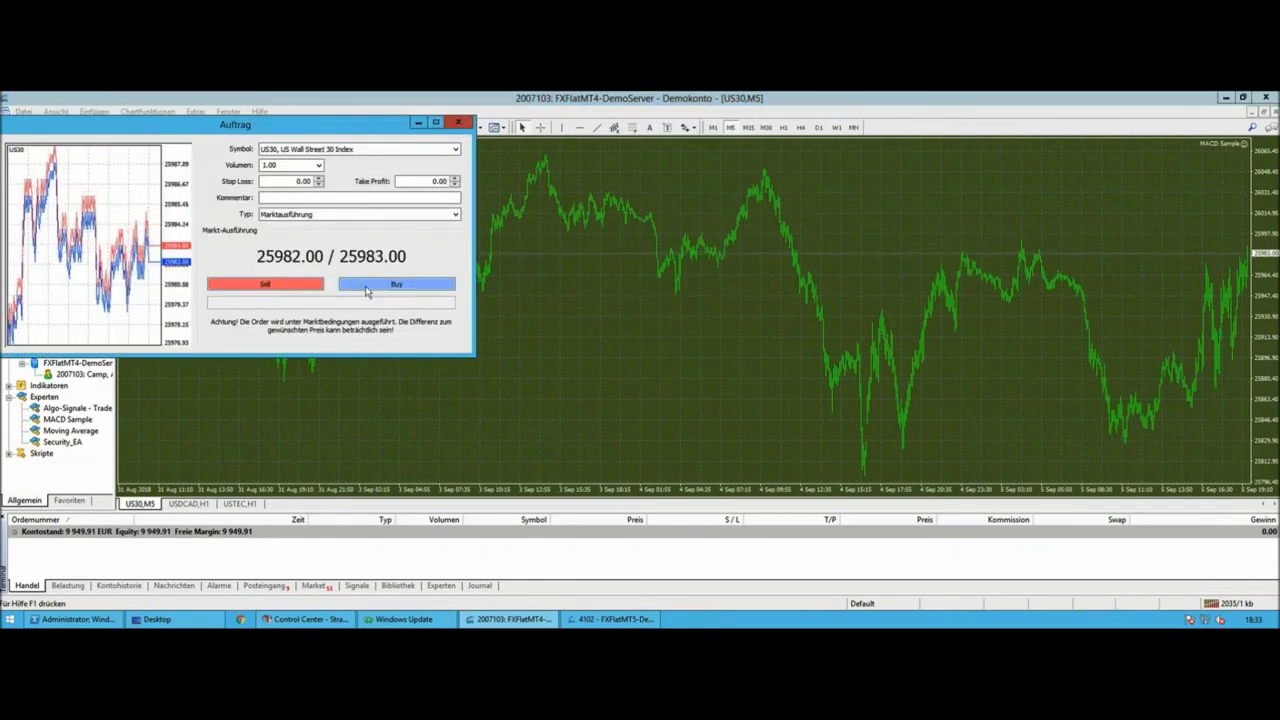
left_click(358, 286)
left_click(294, 312)
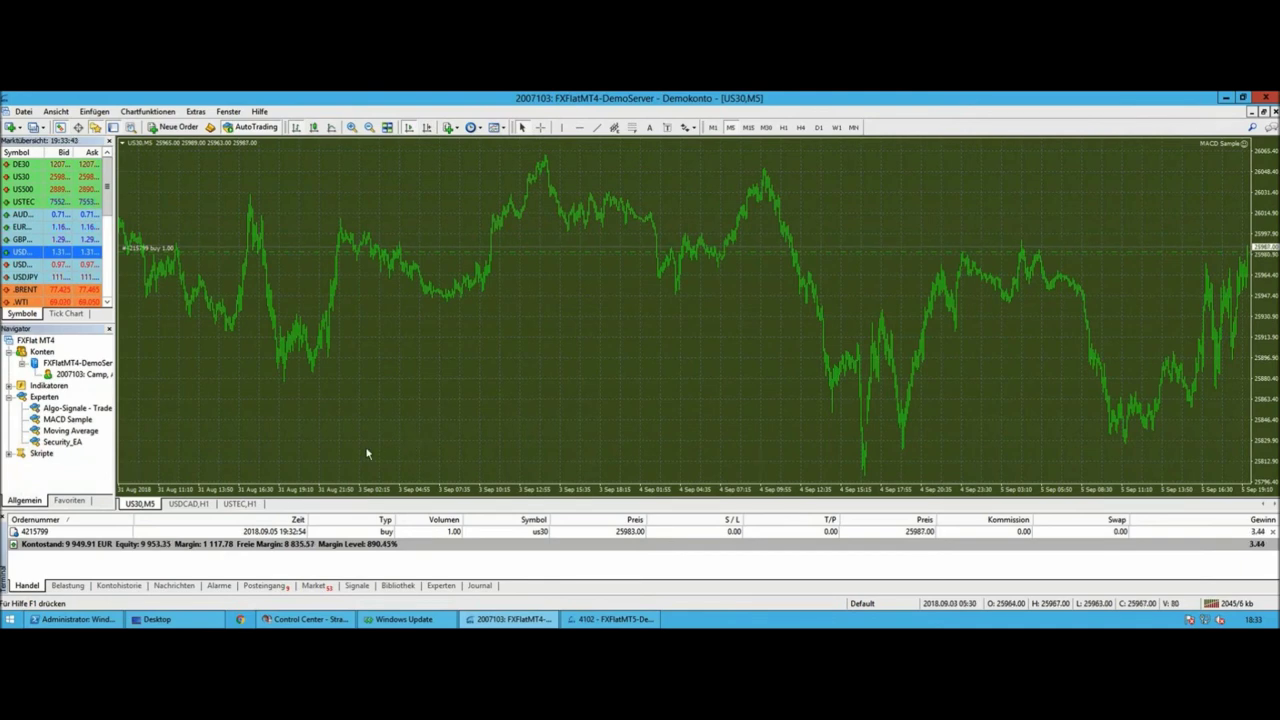
left_click(240, 504)
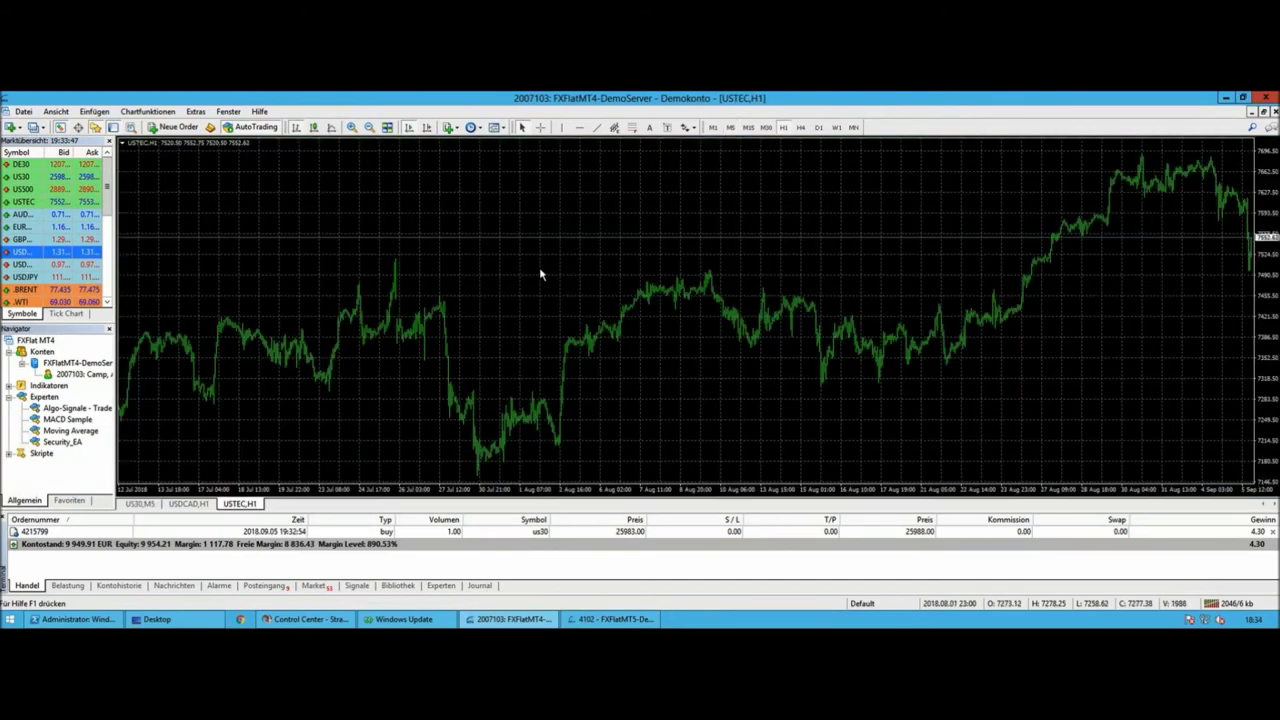
right_click(539, 267)
mouse_move(631, 302)
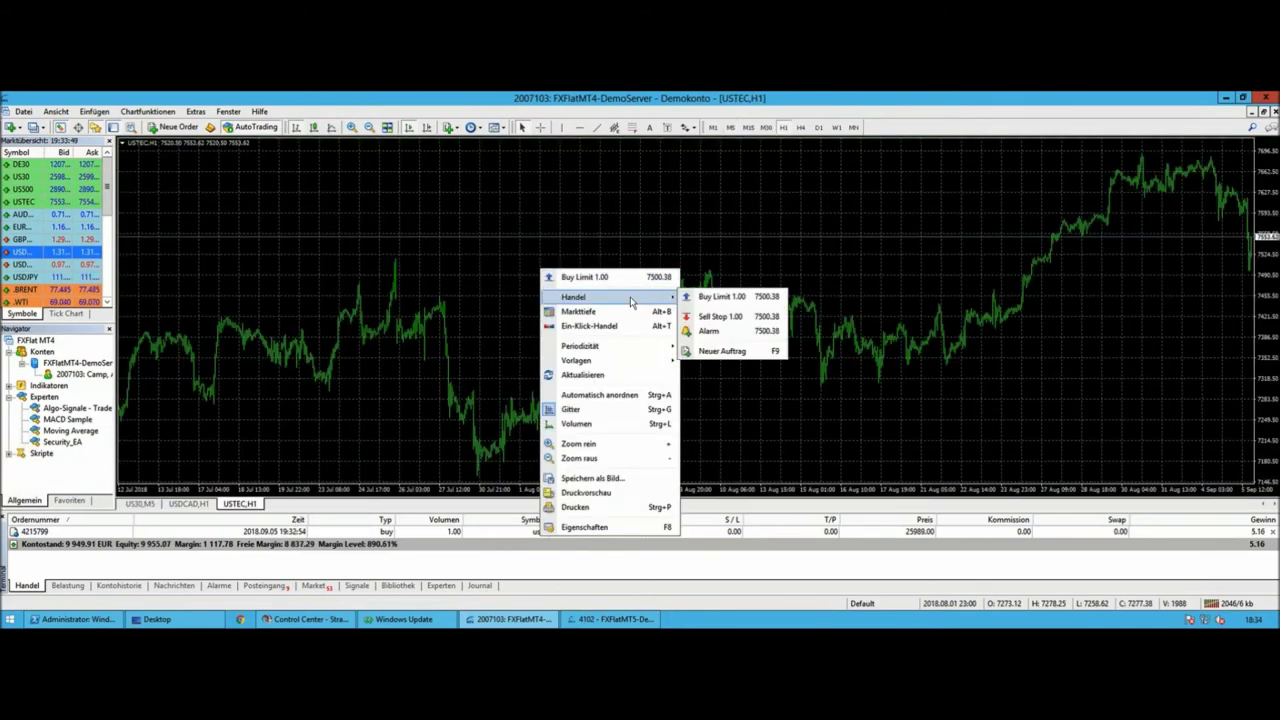
- On the USDCAD,H1 chart, close the one-click trading disclaimer and place a 1.00 sell limit order at about 1.32738
left_click(187, 505)
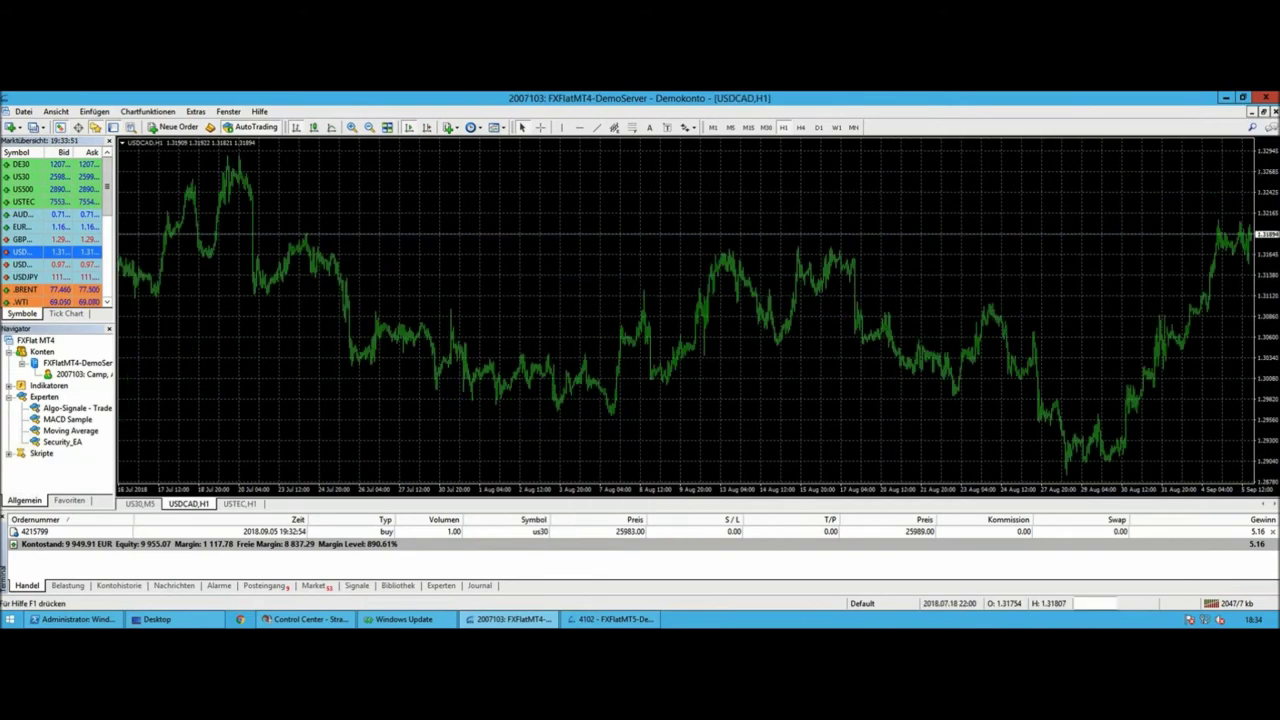
right_click(687, 141)
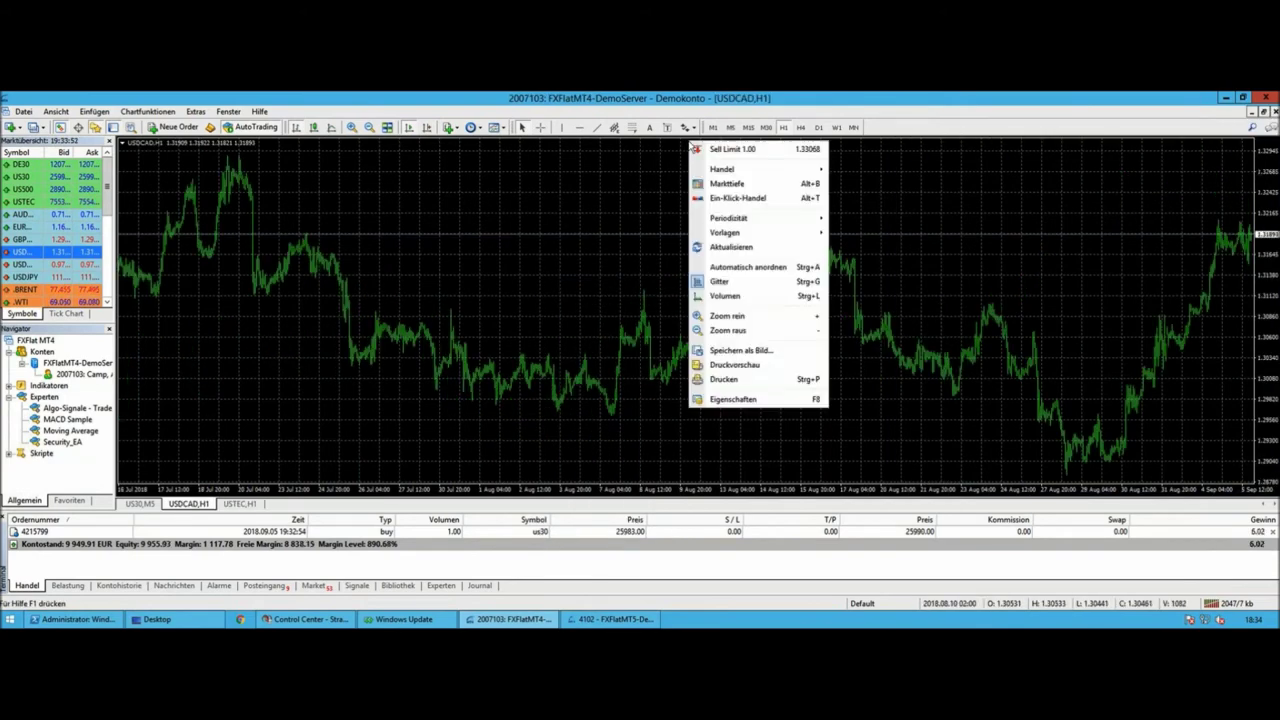
left_click(767, 152)
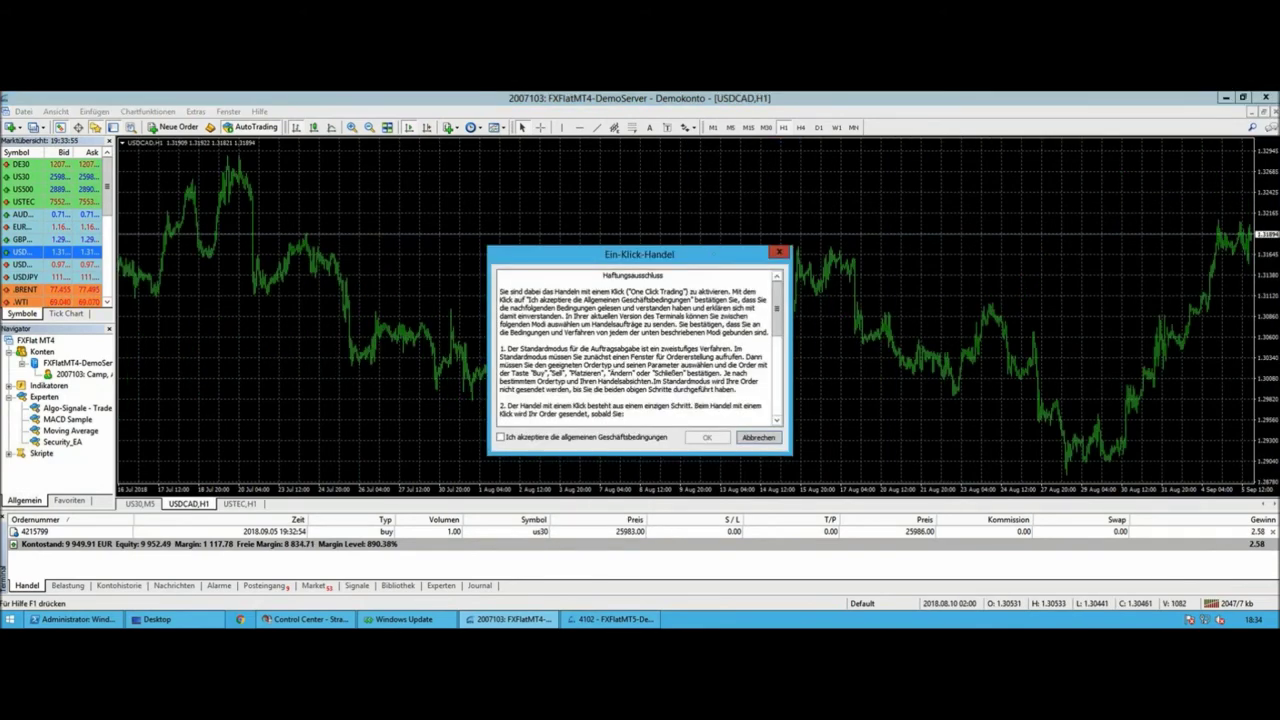
left_click(779, 252)
right_click(766, 168)
left_click(790, 180)
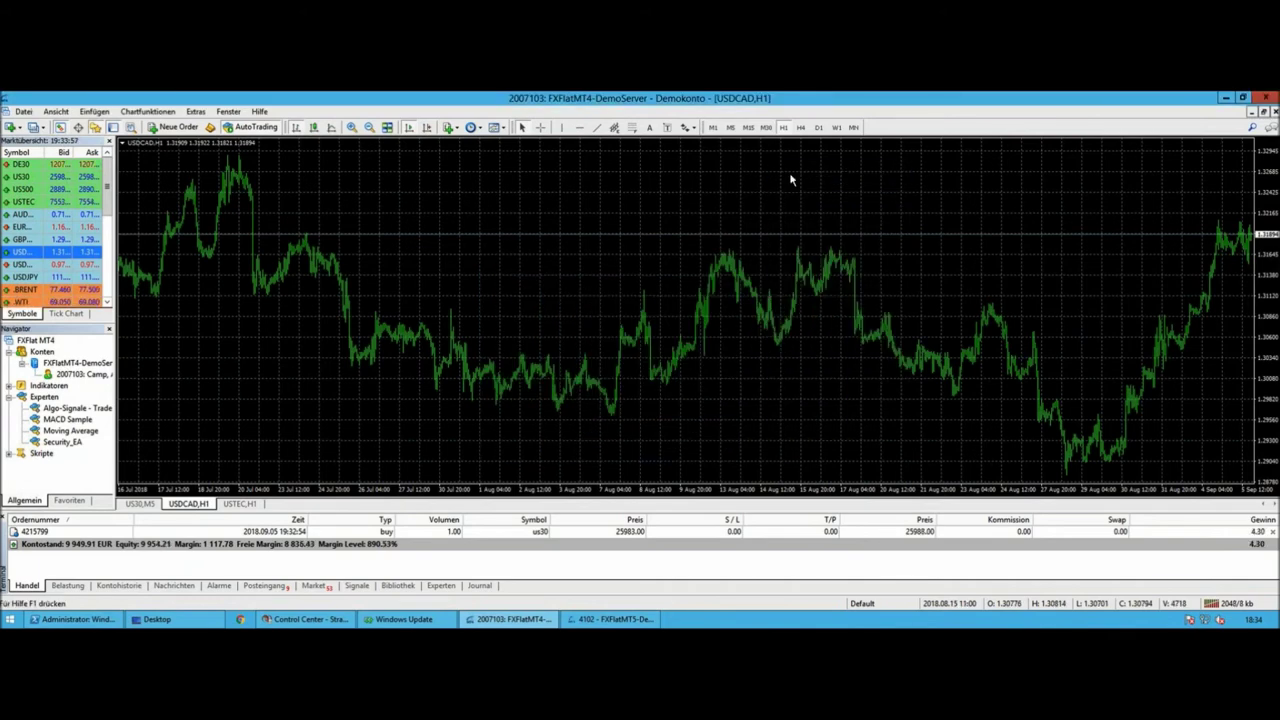
- Place a market sell order for USDCAD with volume 1.00 and enlarge the order list area
right_click(761, 261)
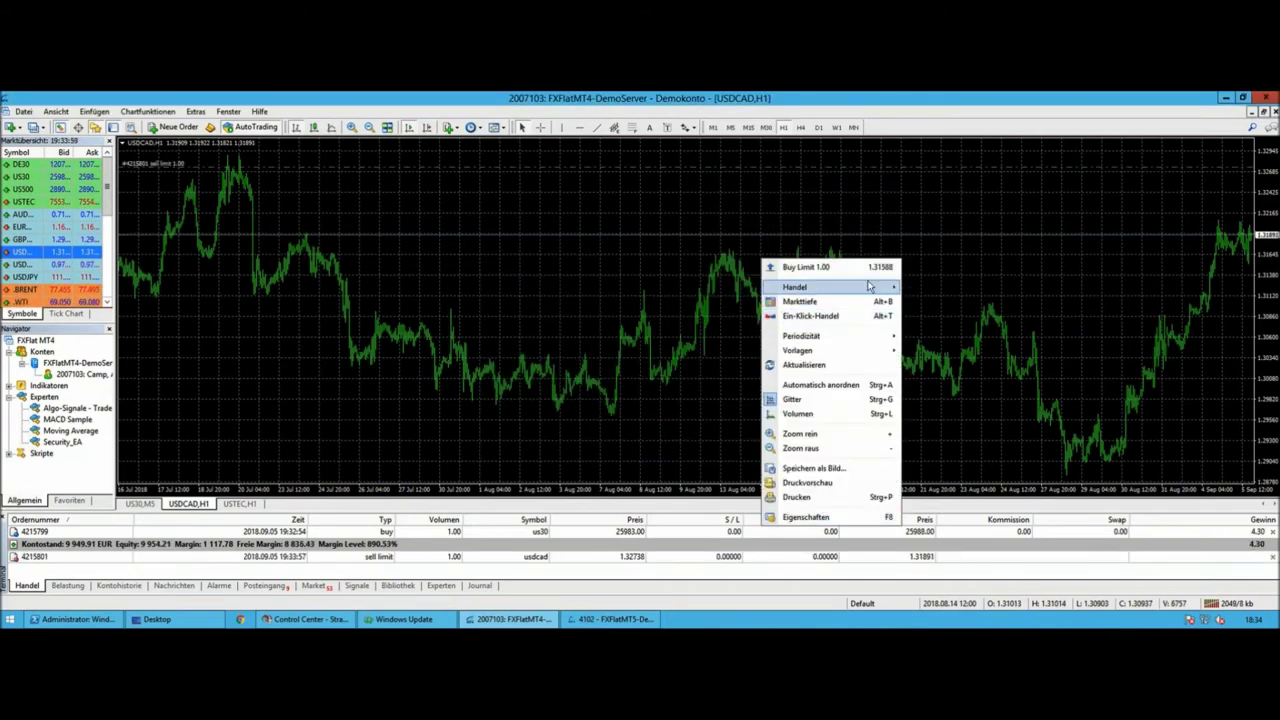
mouse_move(869, 287)
left_click(945, 340)
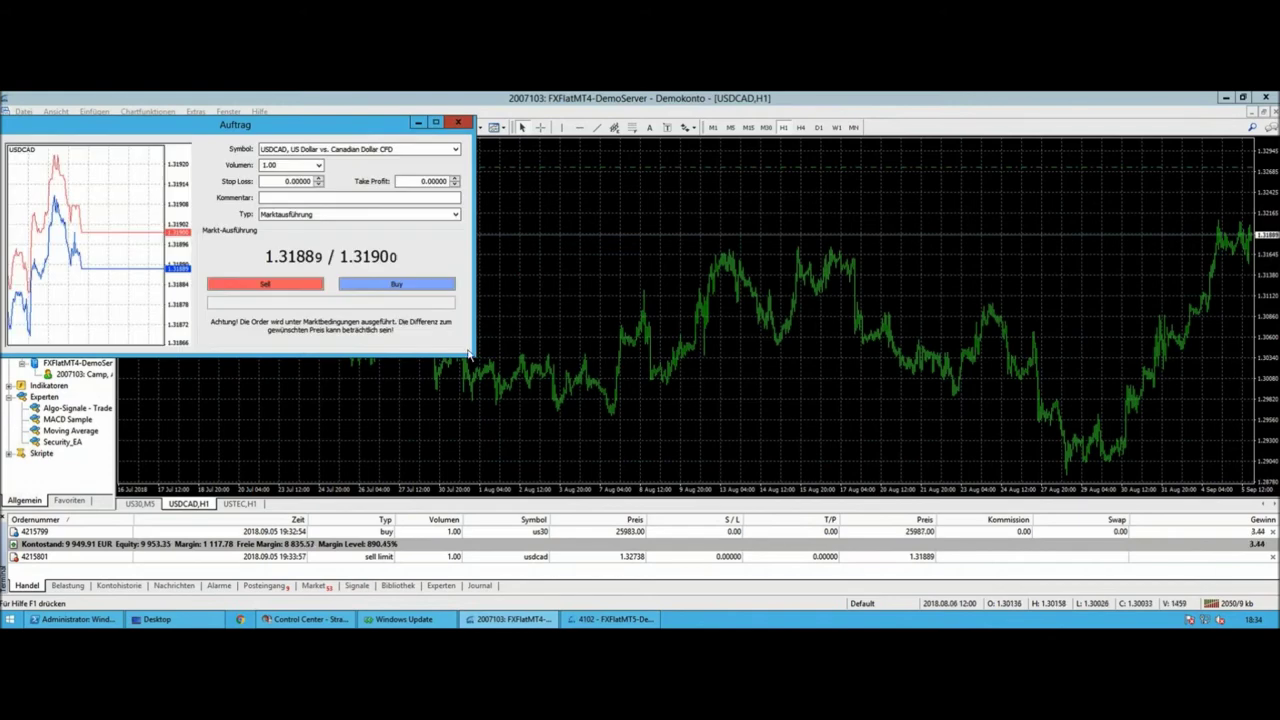
left_click(265, 284)
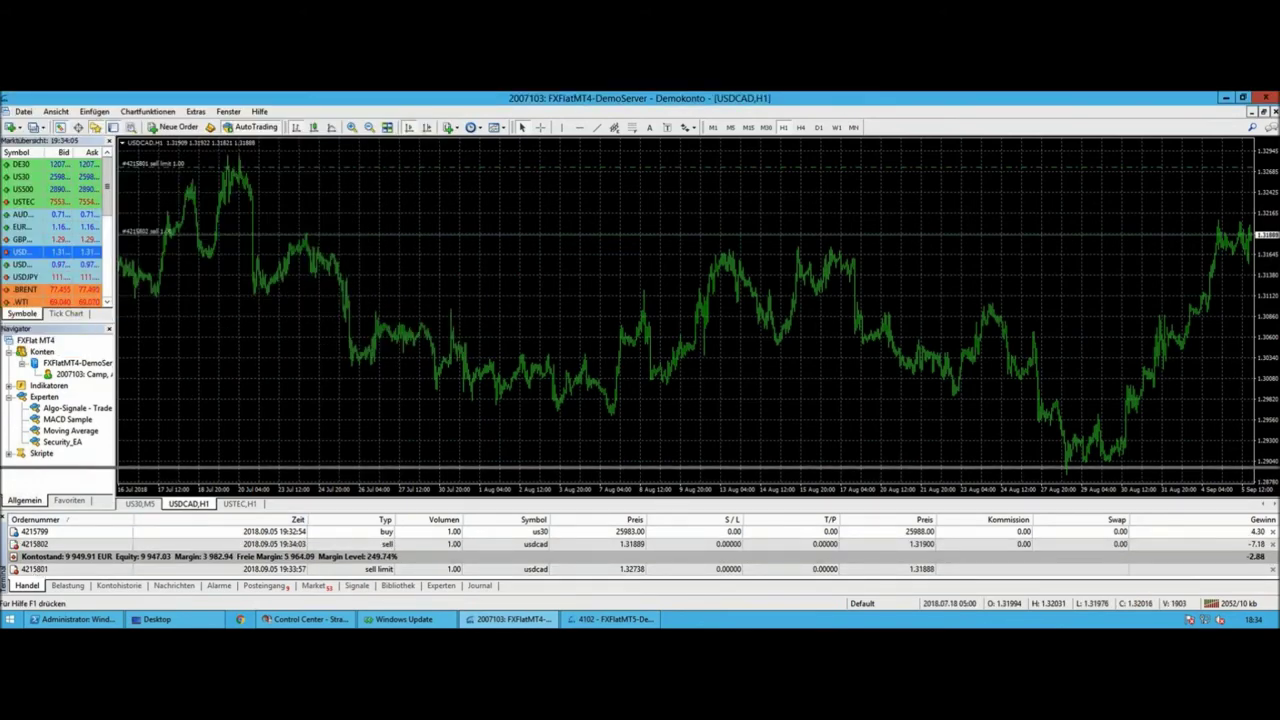
left_click_drag(145, 466, 145, 455)
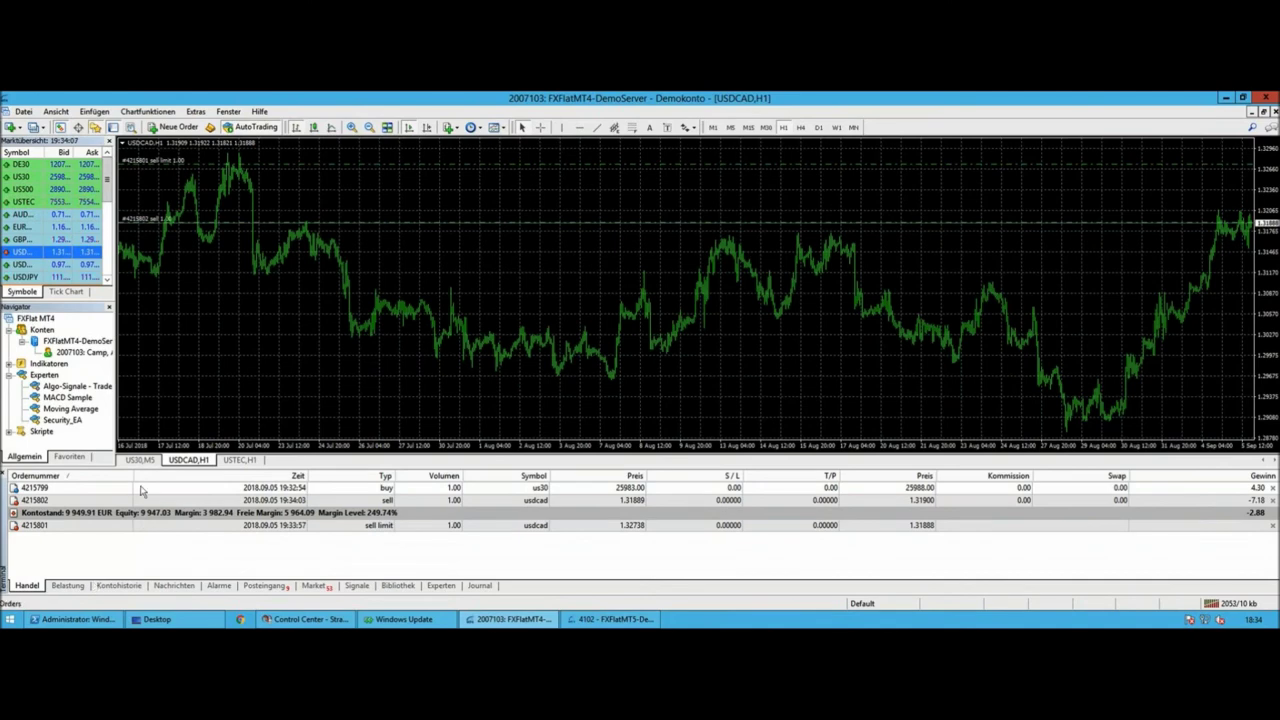
- Review the input parameters of the MACD Sample expert on the US30,M5 chart and close its properties unchanged
left_click(140, 460)
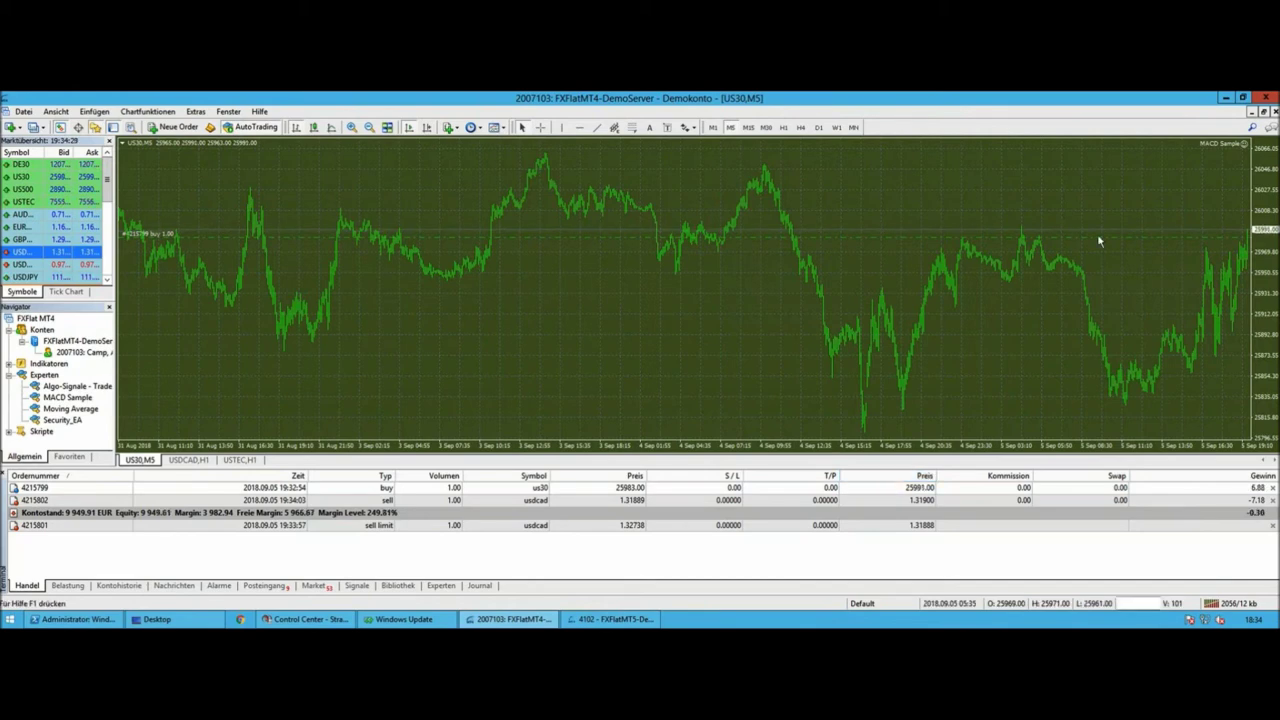
right_click(809, 207)
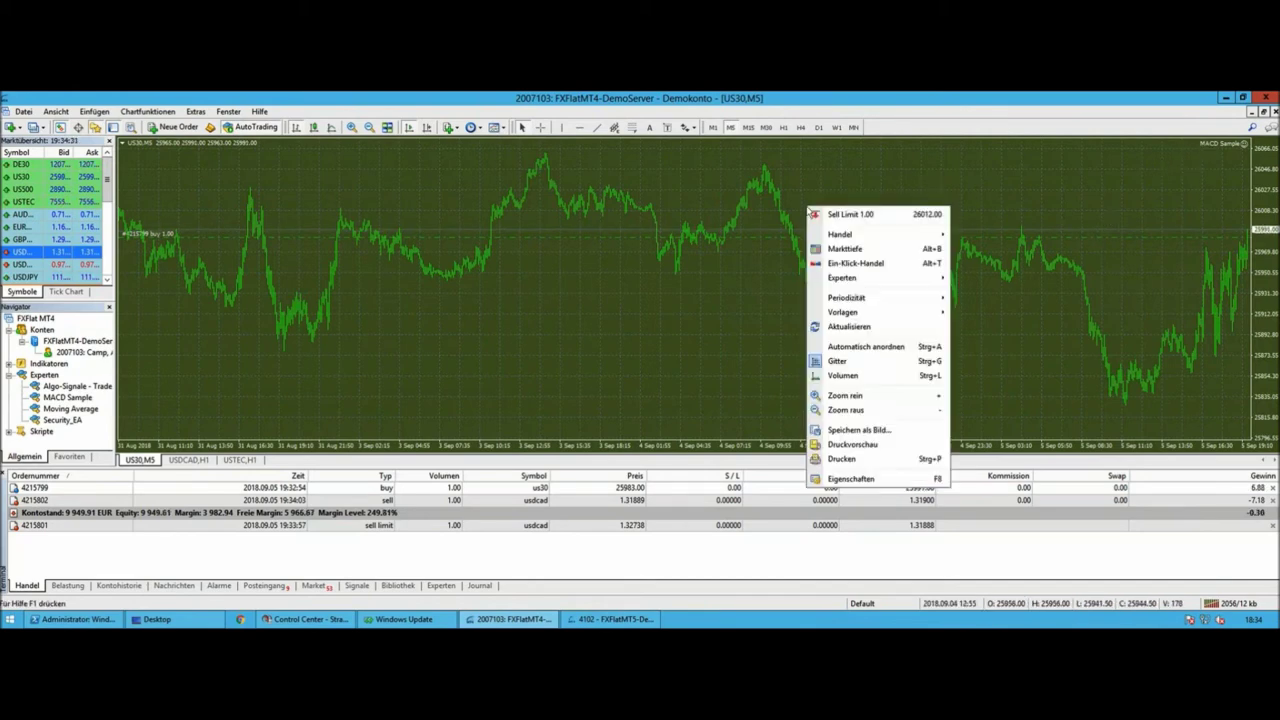
mouse_move(905, 279)
left_click(983, 276)
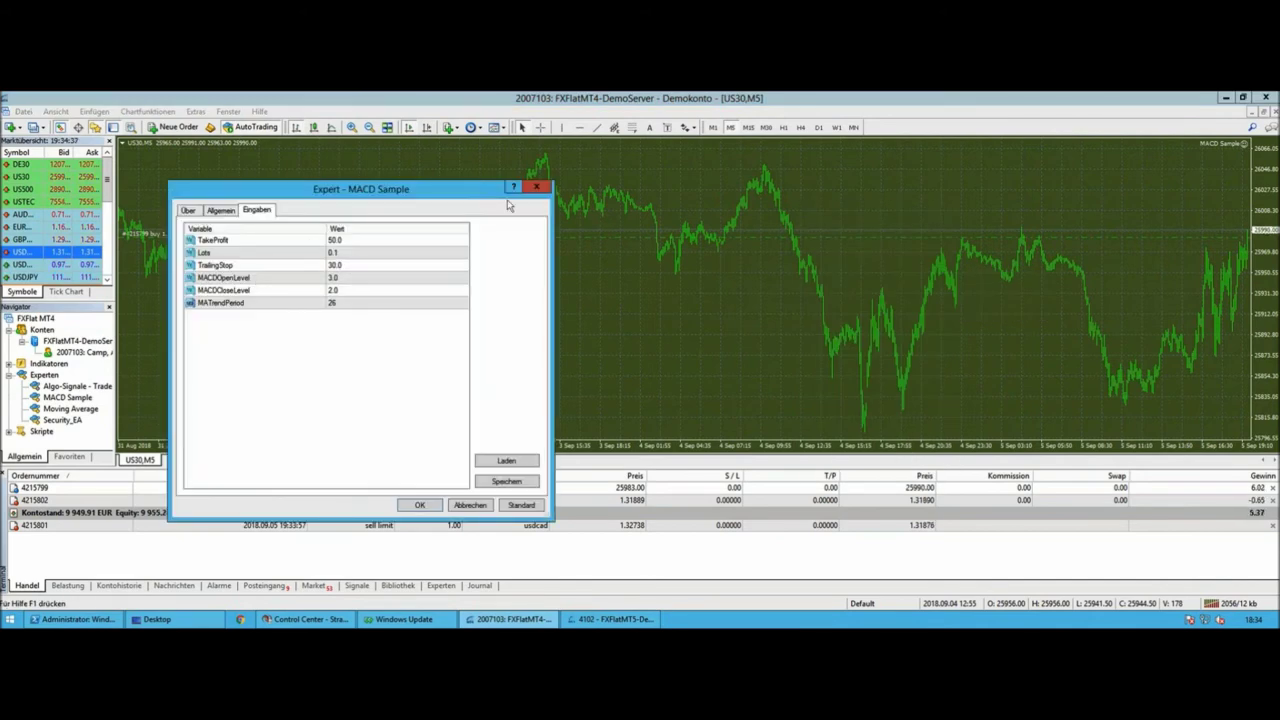
left_click(537, 187)
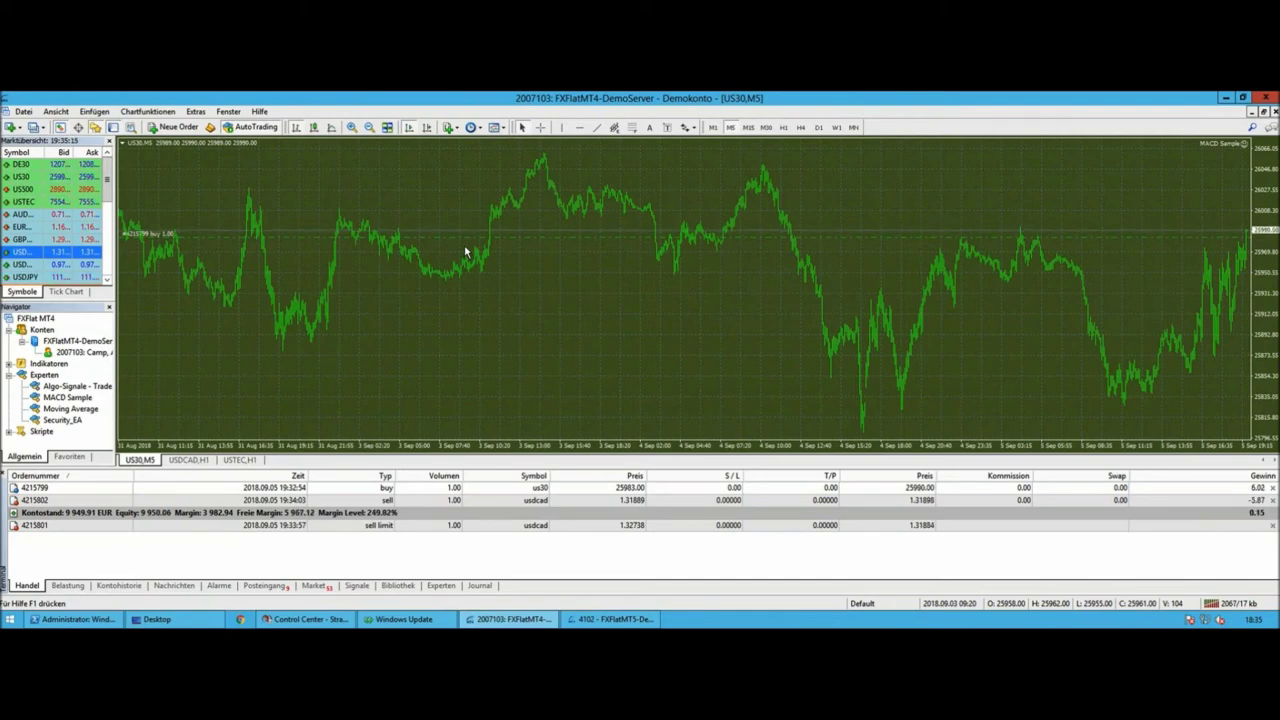
- View the NinjaTrader strategy list, switch to the US30,M5 chart in MetaTrader 4, and return to NinjaTrader
left_click(326, 621)
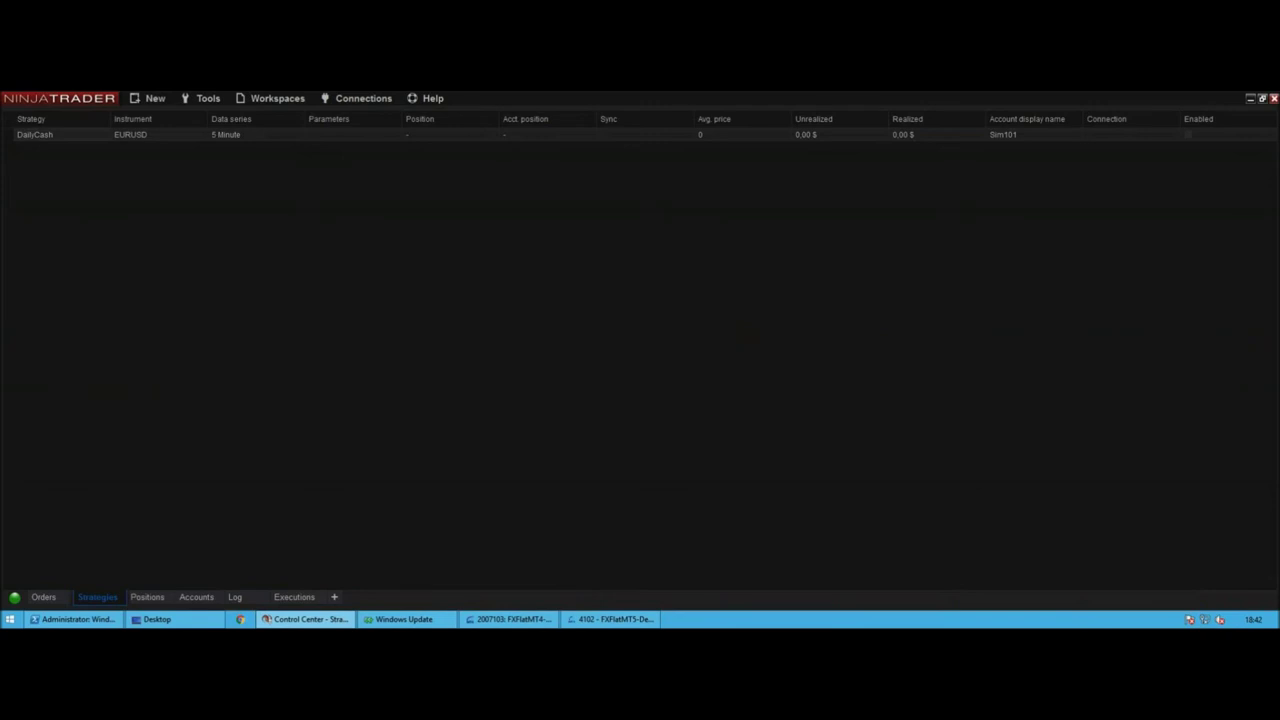
mouse_move(598, 622)
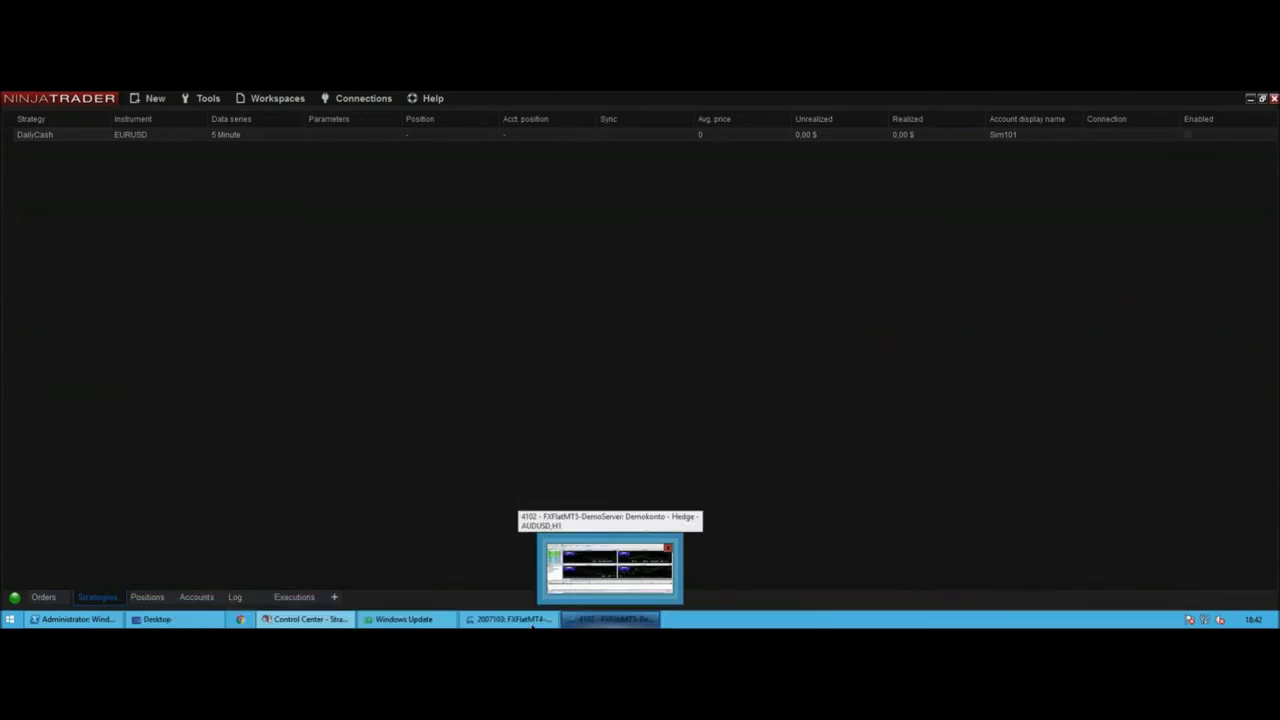
left_click(524, 620)
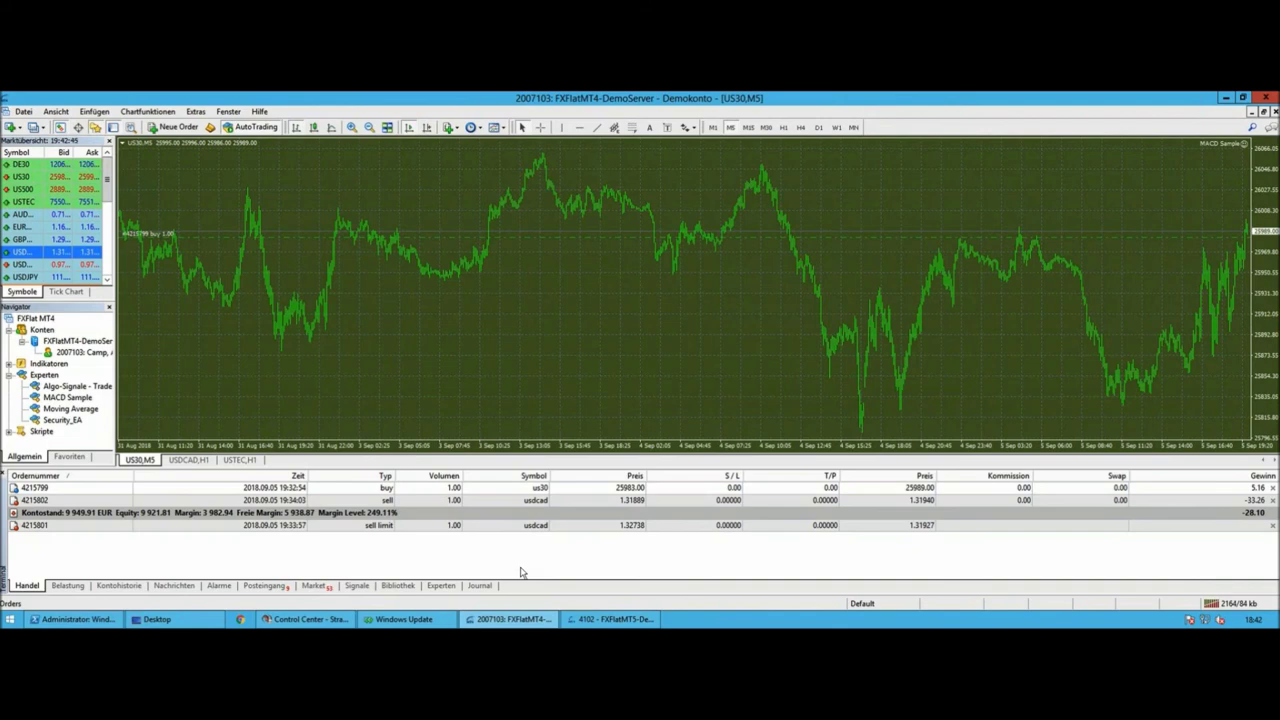
left_click(305, 619)
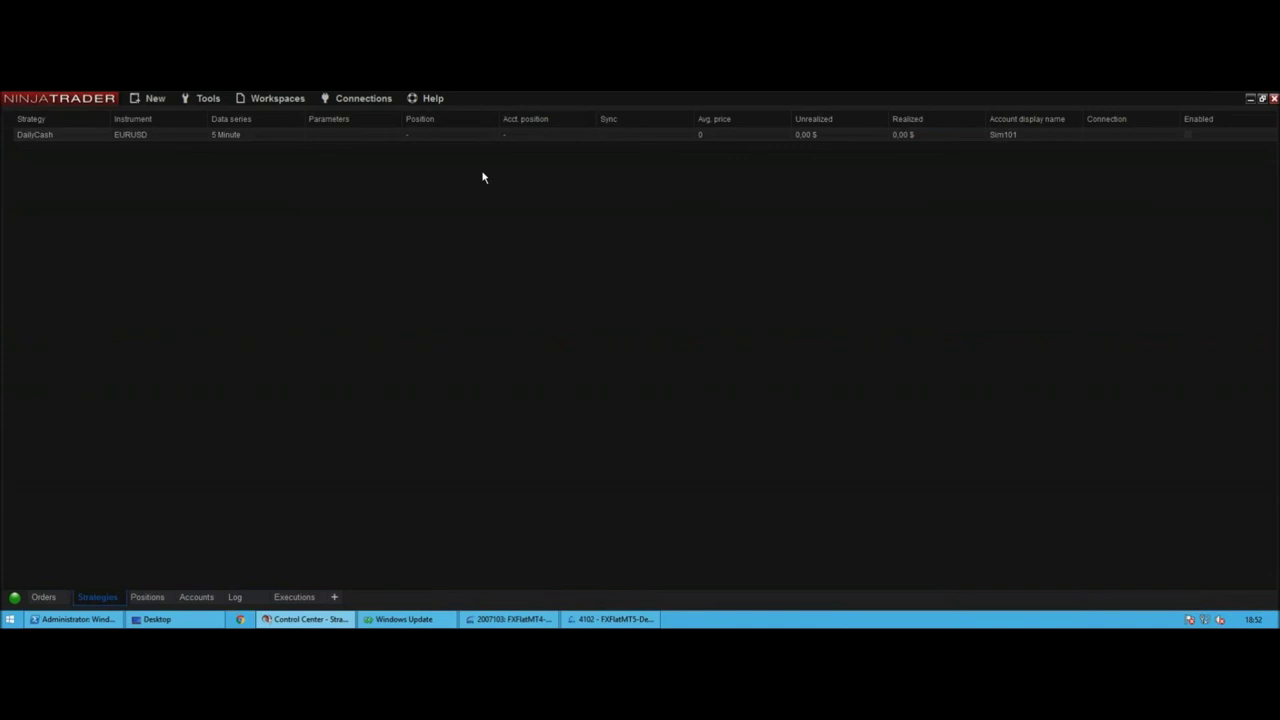
- Switch to Chrome on the Mac desktop and examine the Forex-Screener home page's description, feature overview and supported markets
key("ctrl+Left")
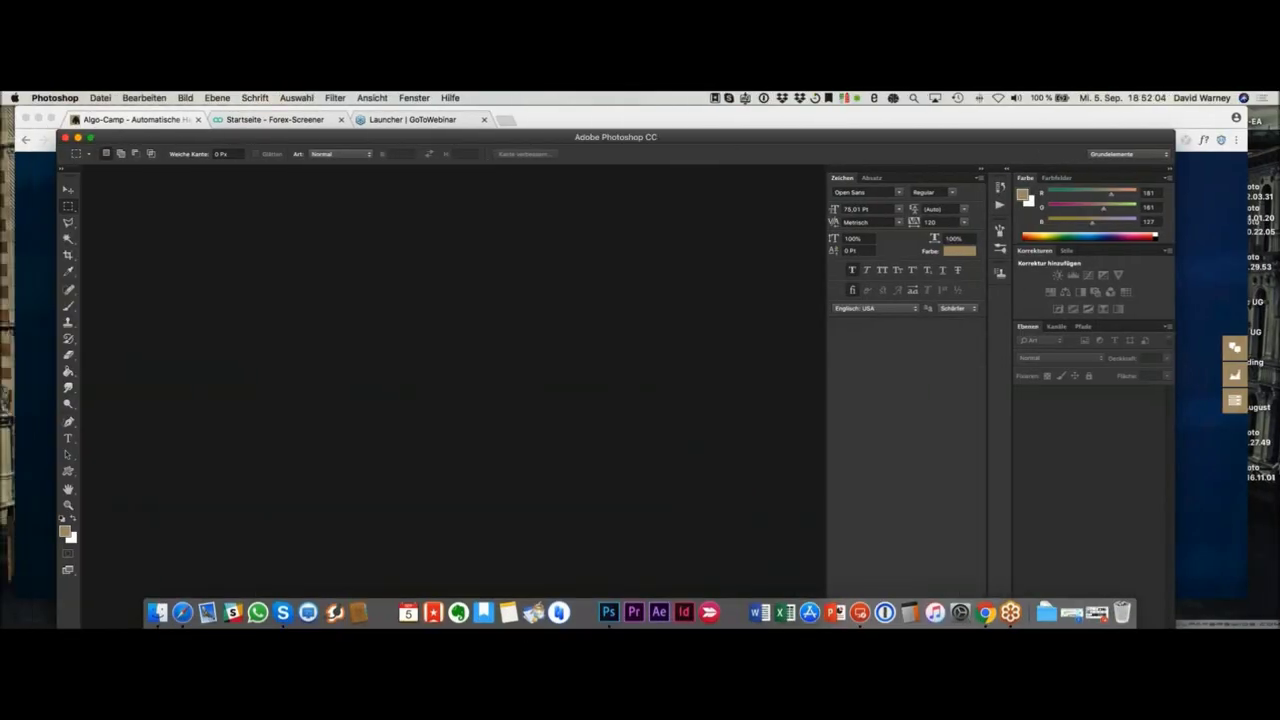
left_click(615, 118)
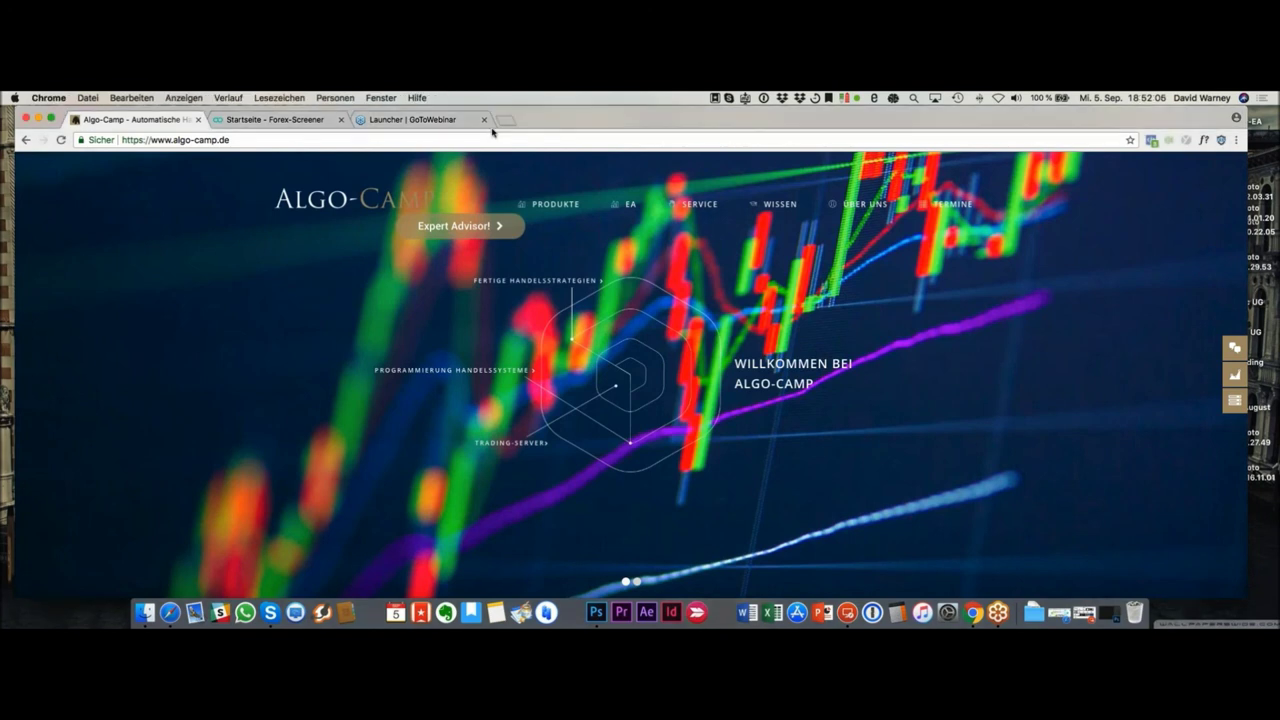
left_click(286, 120)
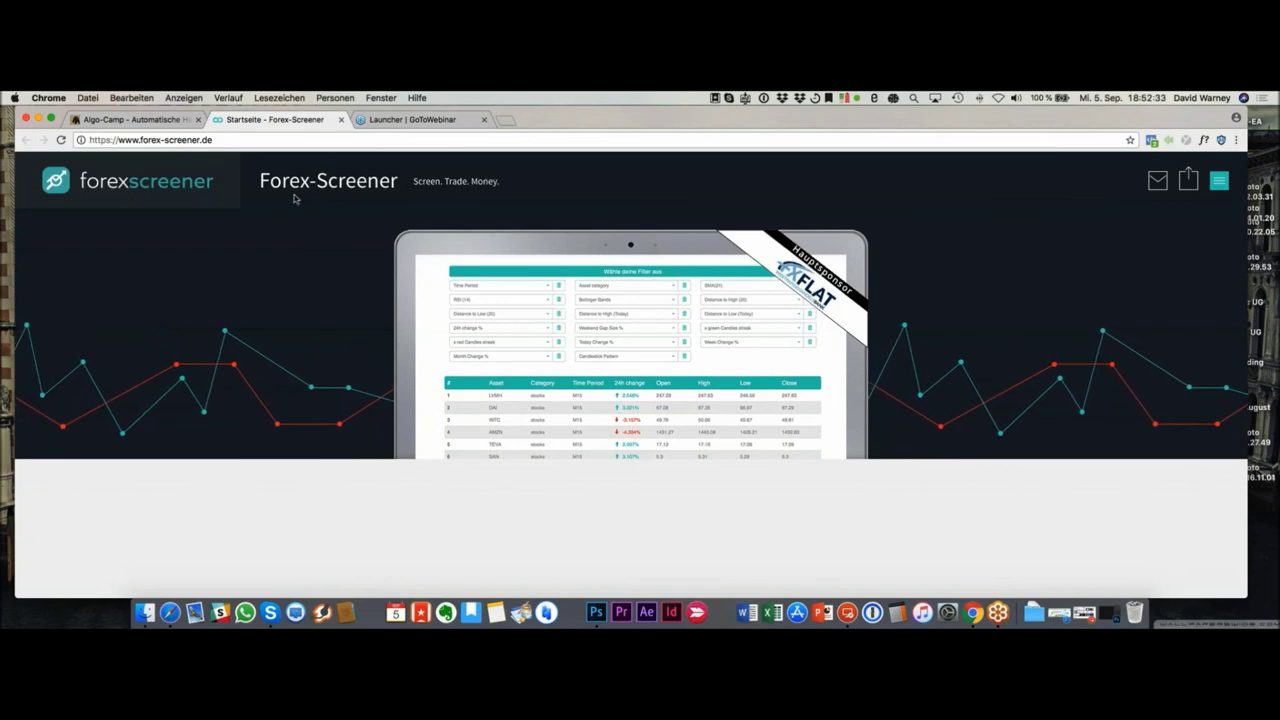
scroll(292, 197, "down", 10)
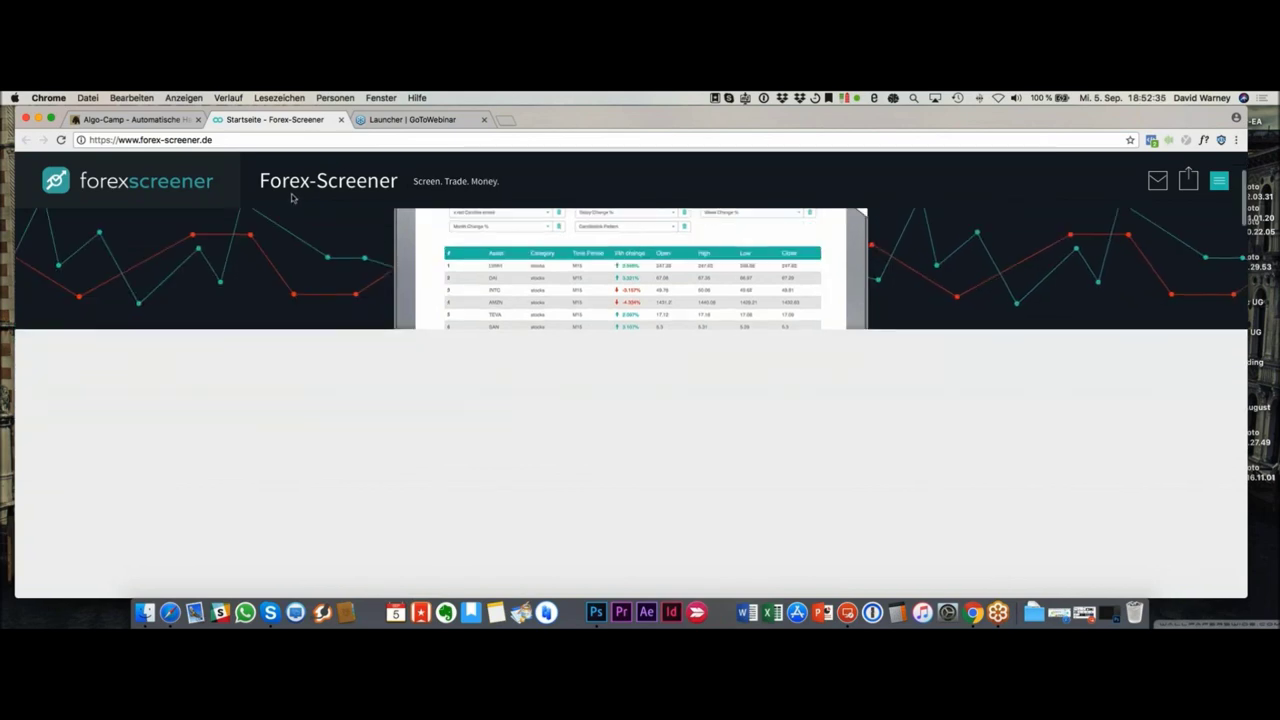
scroll(292, 197, "down", 10)
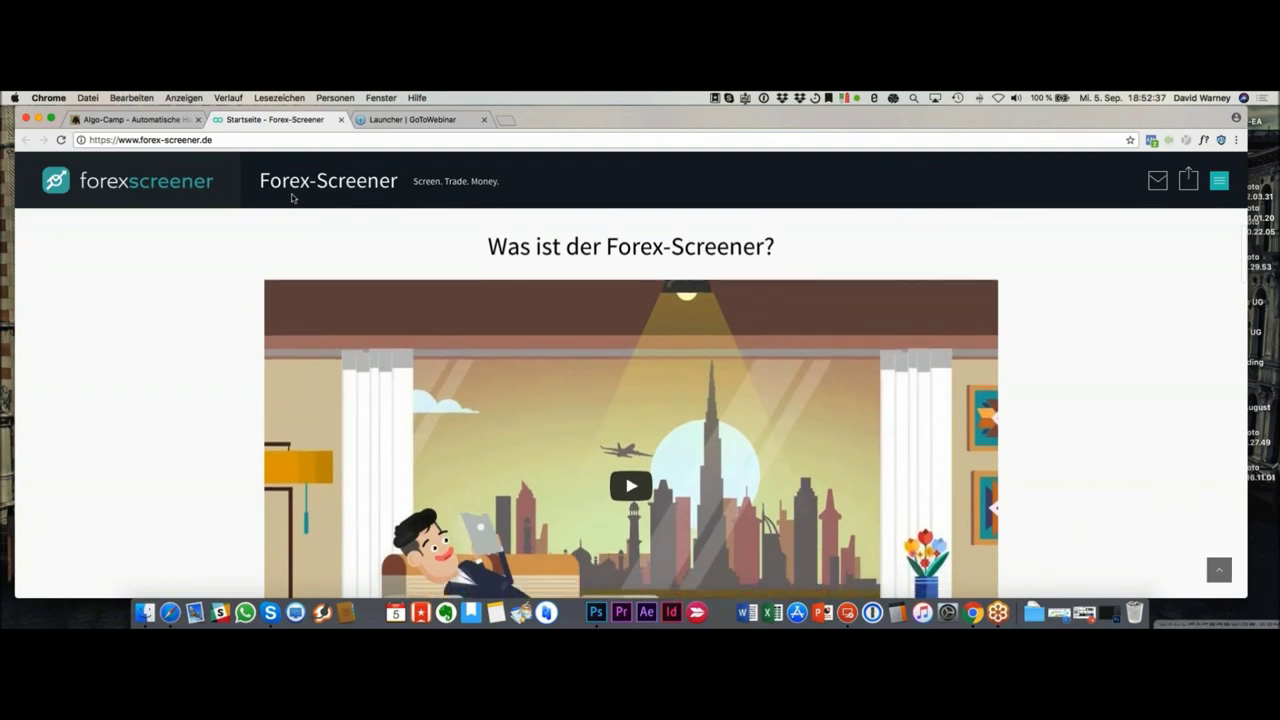
scroll(292, 197, "down", 15)
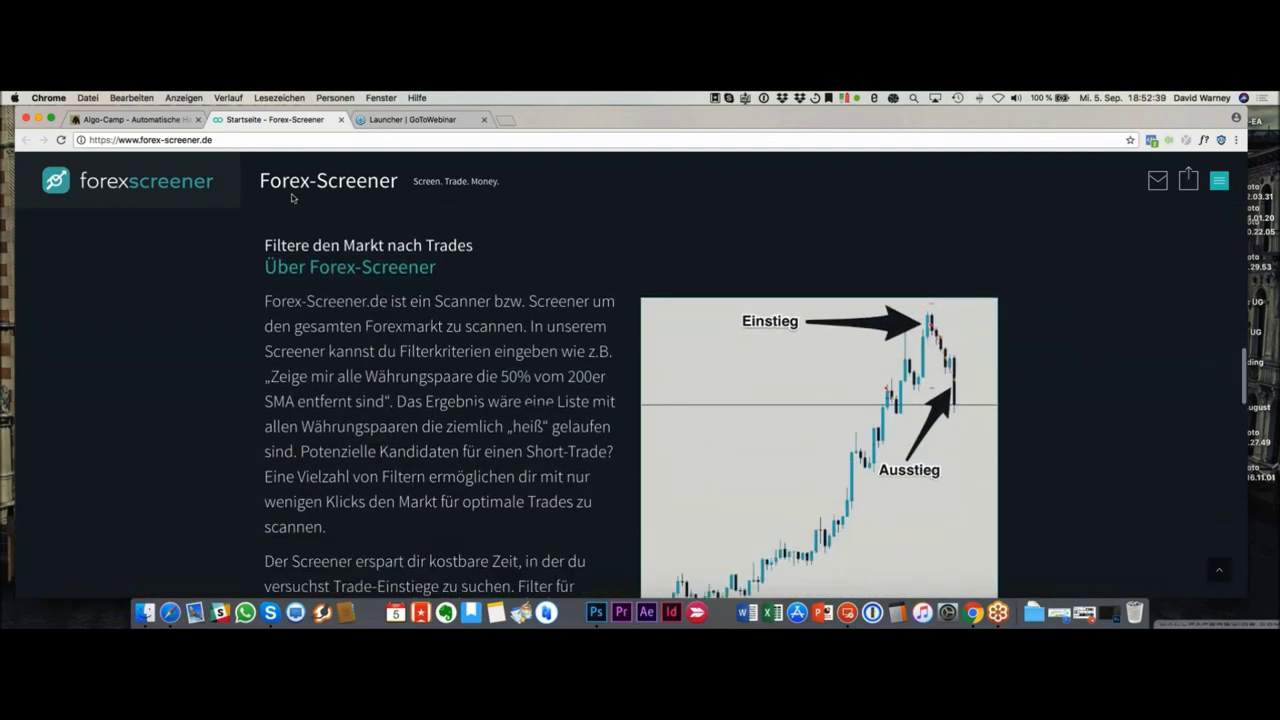
scroll(292, 197, "up", 4)
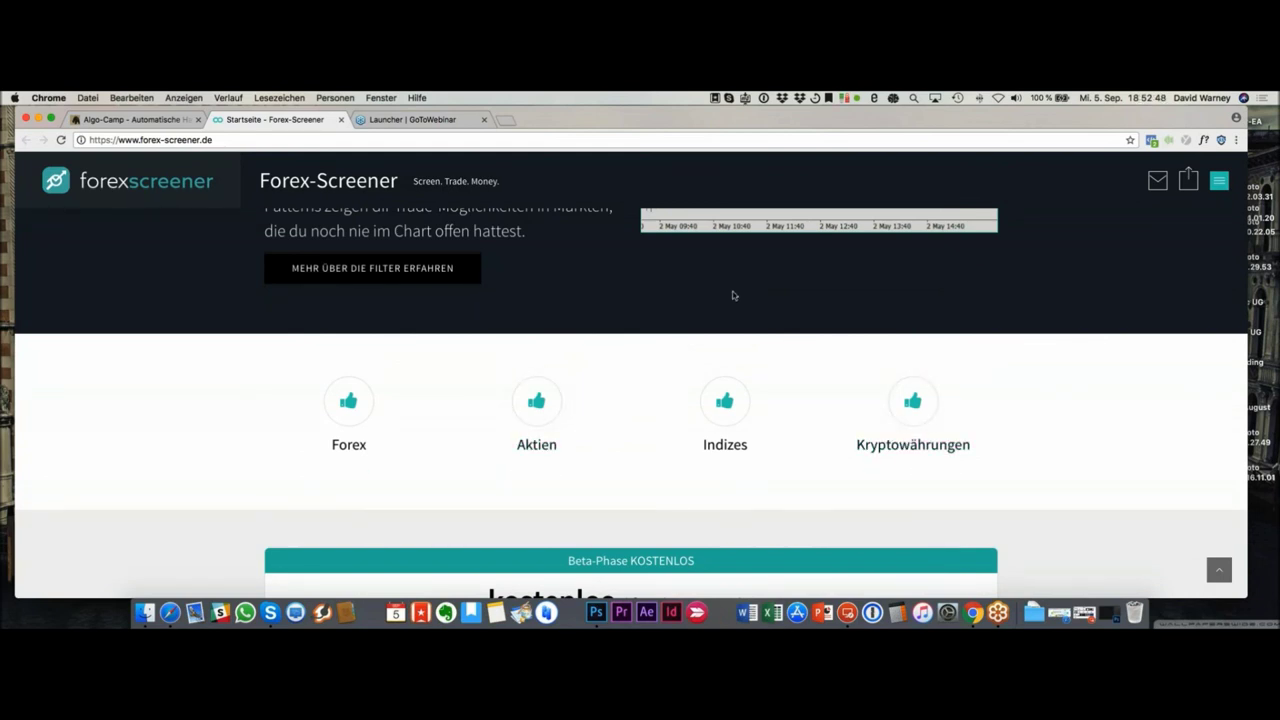
scroll(732, 295, "up", 10)
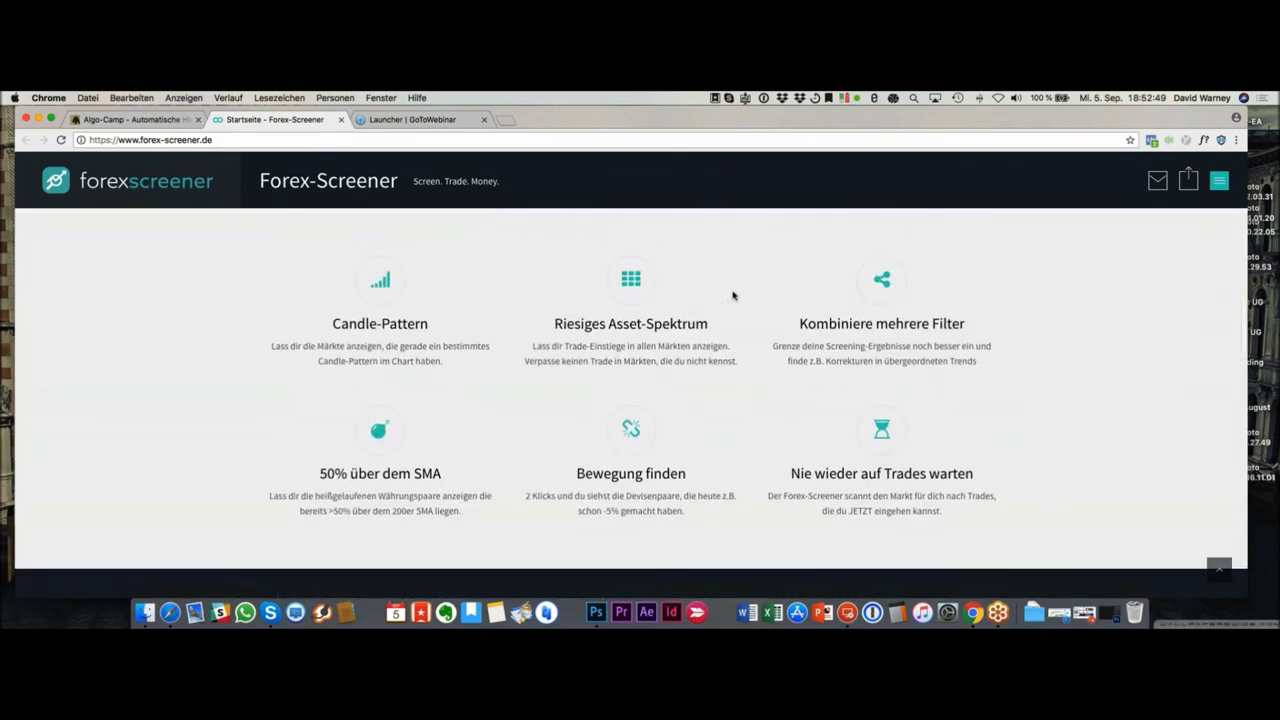
scroll(732, 295, "up", 1)
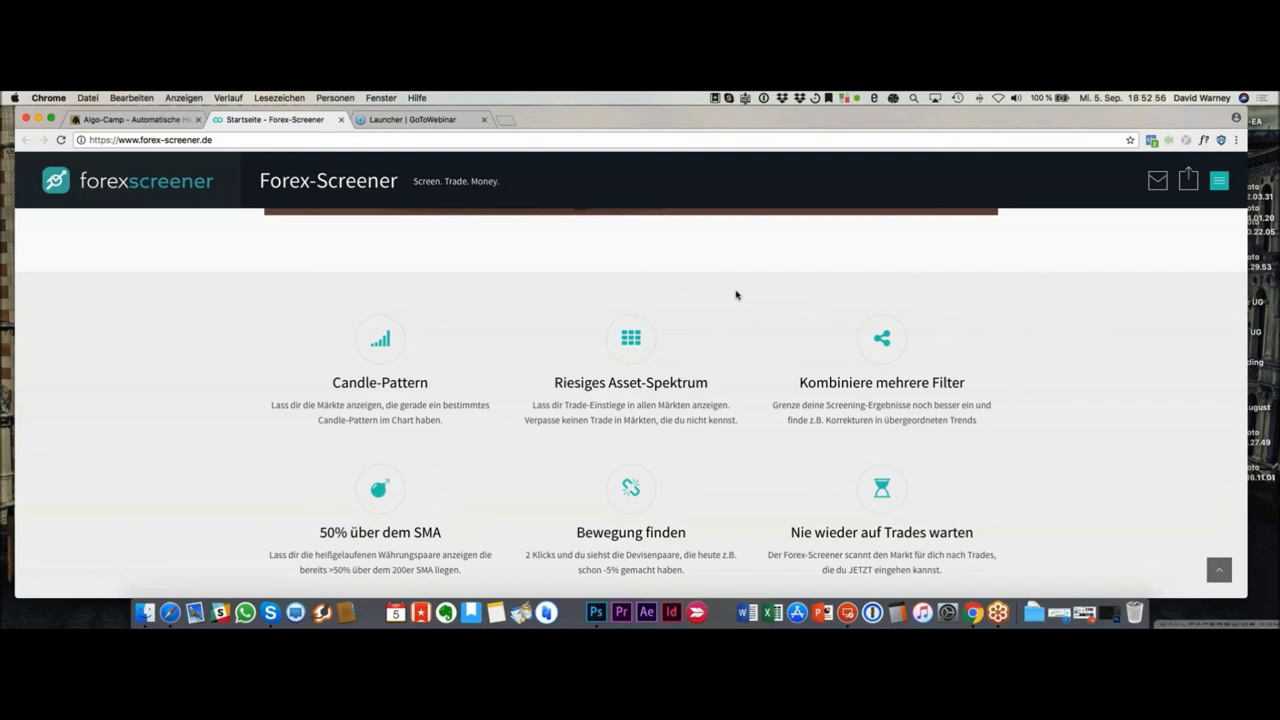
scroll(736, 295, "down", 2)
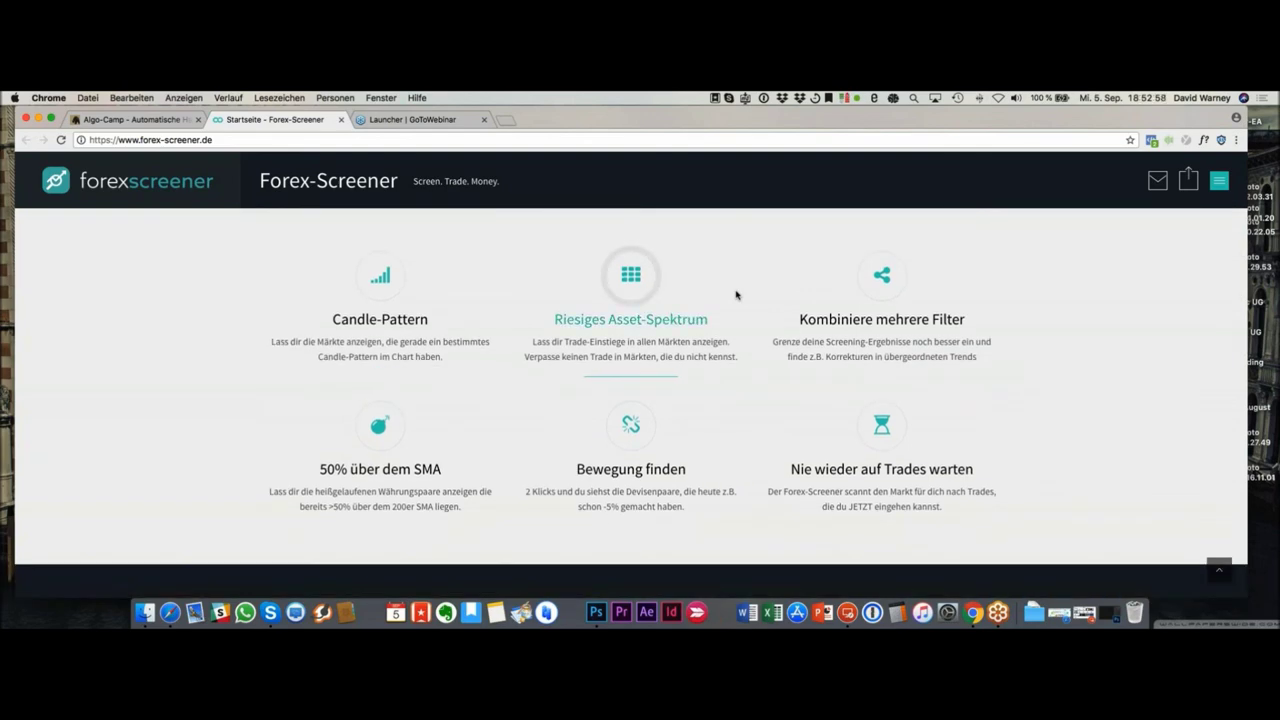
scroll(736, 295, "up", 15)
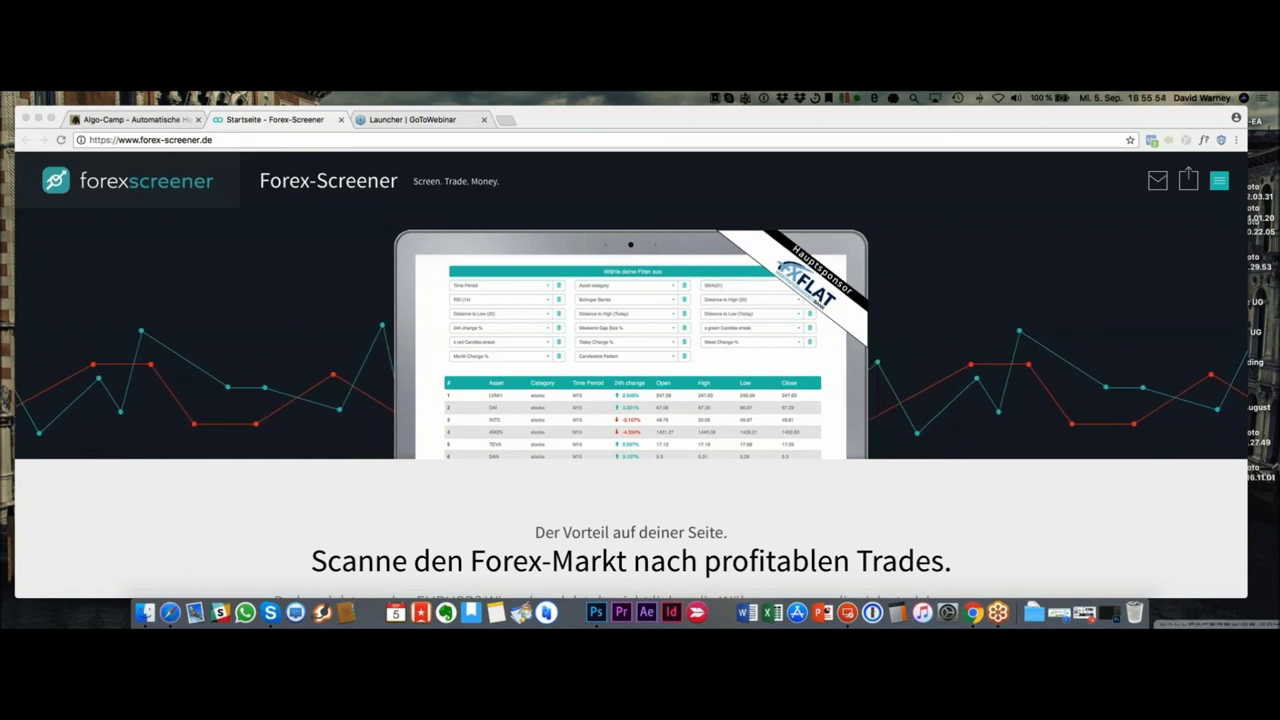
- Open the contact page of the Algo-Camp website and look through its contact form
left_click(160, 120)
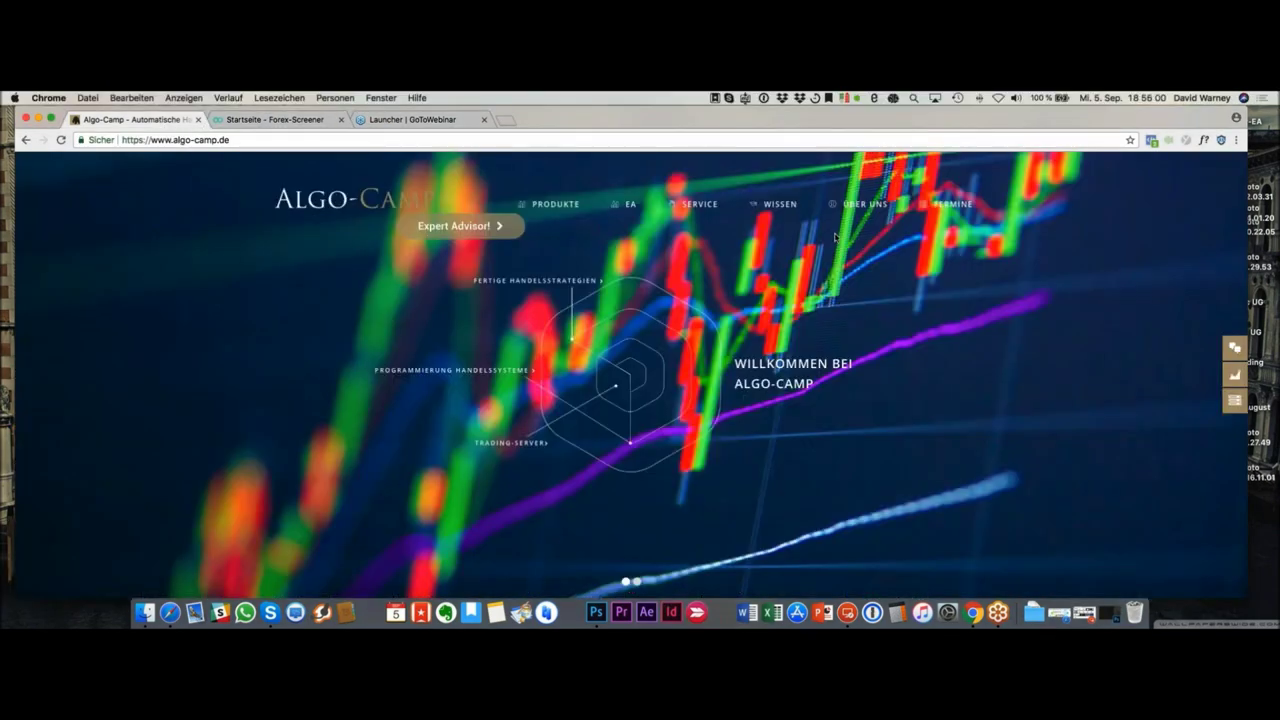
left_click(1230, 347)
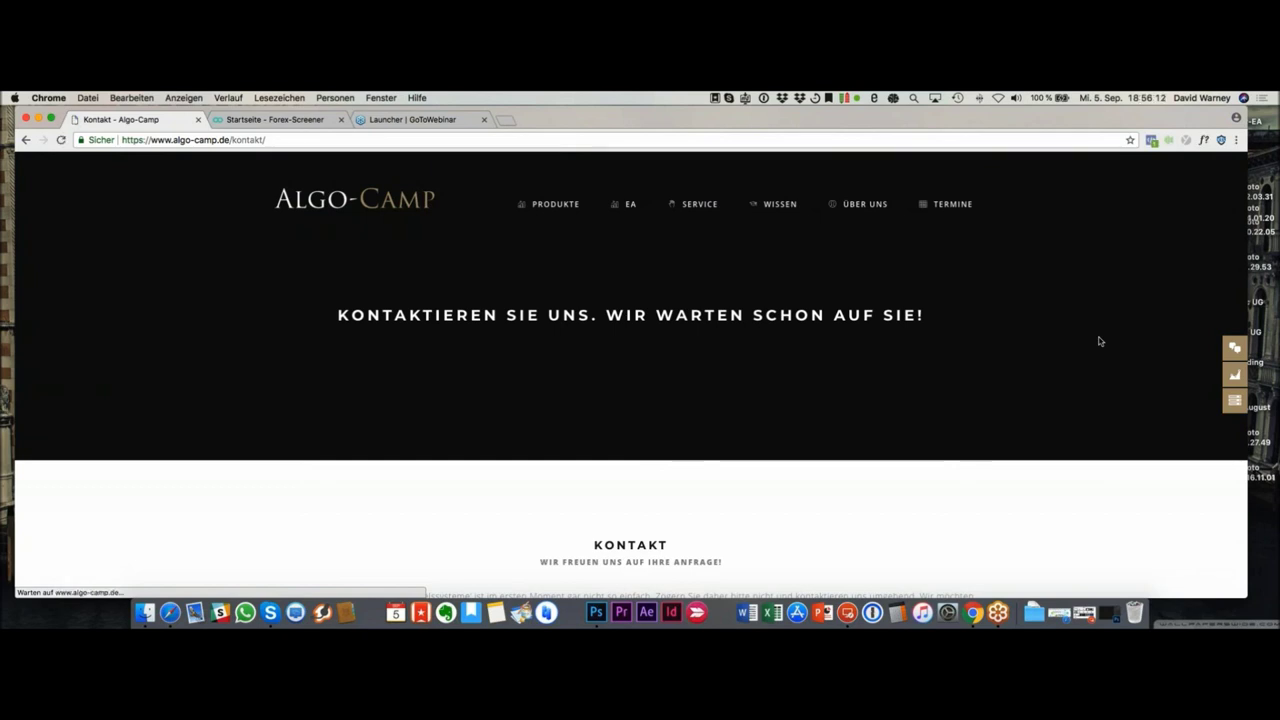
scroll(929, 380, "down", 5)
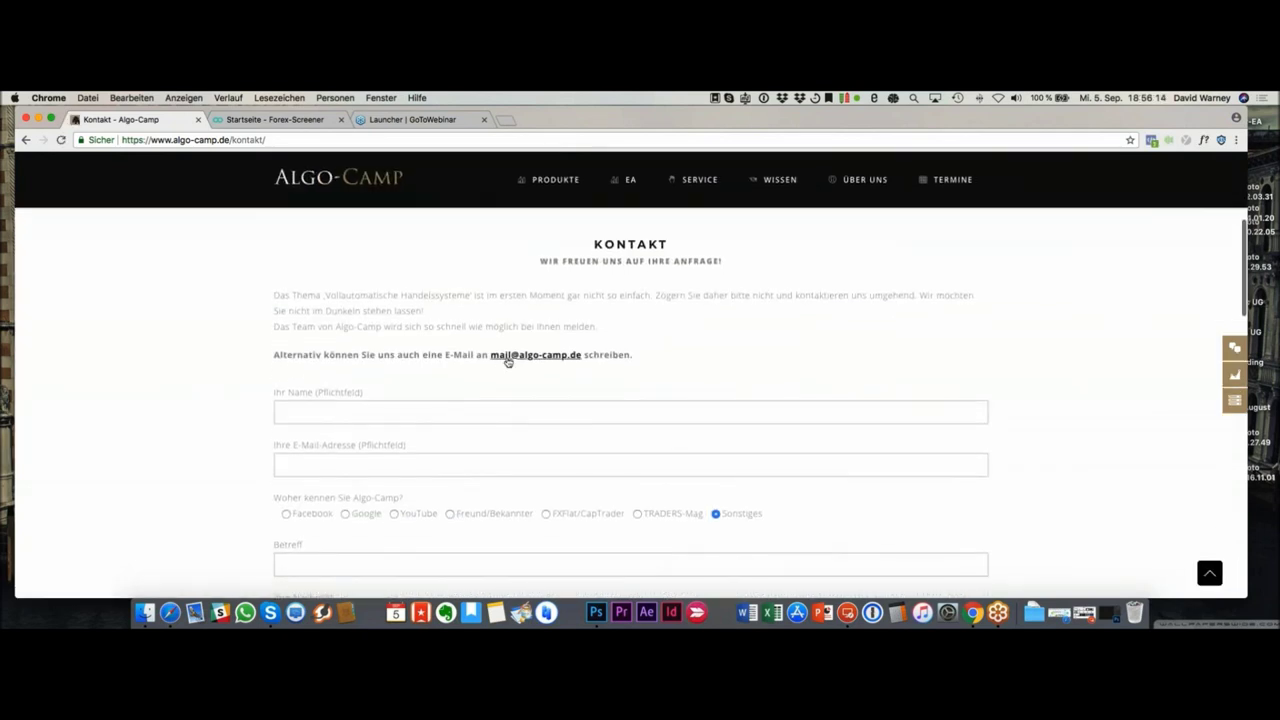
scroll(520, 360, "down", 6)
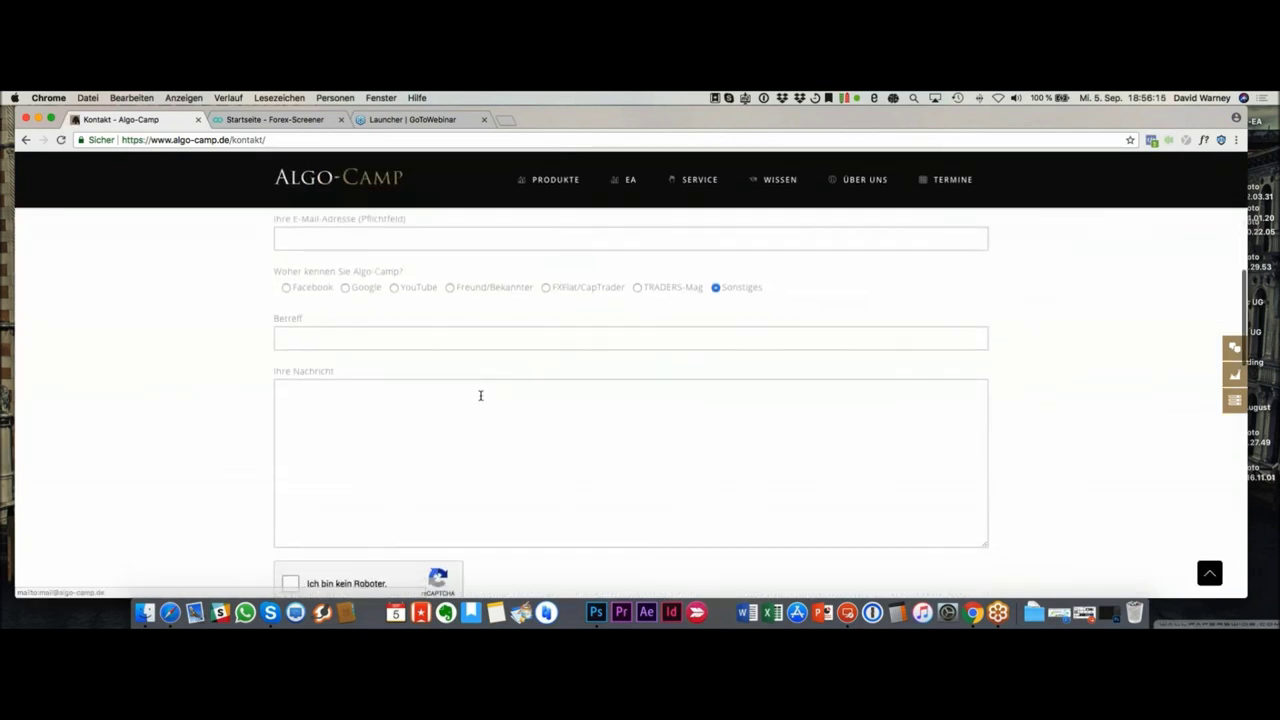
scroll(480, 395, "up", 4)
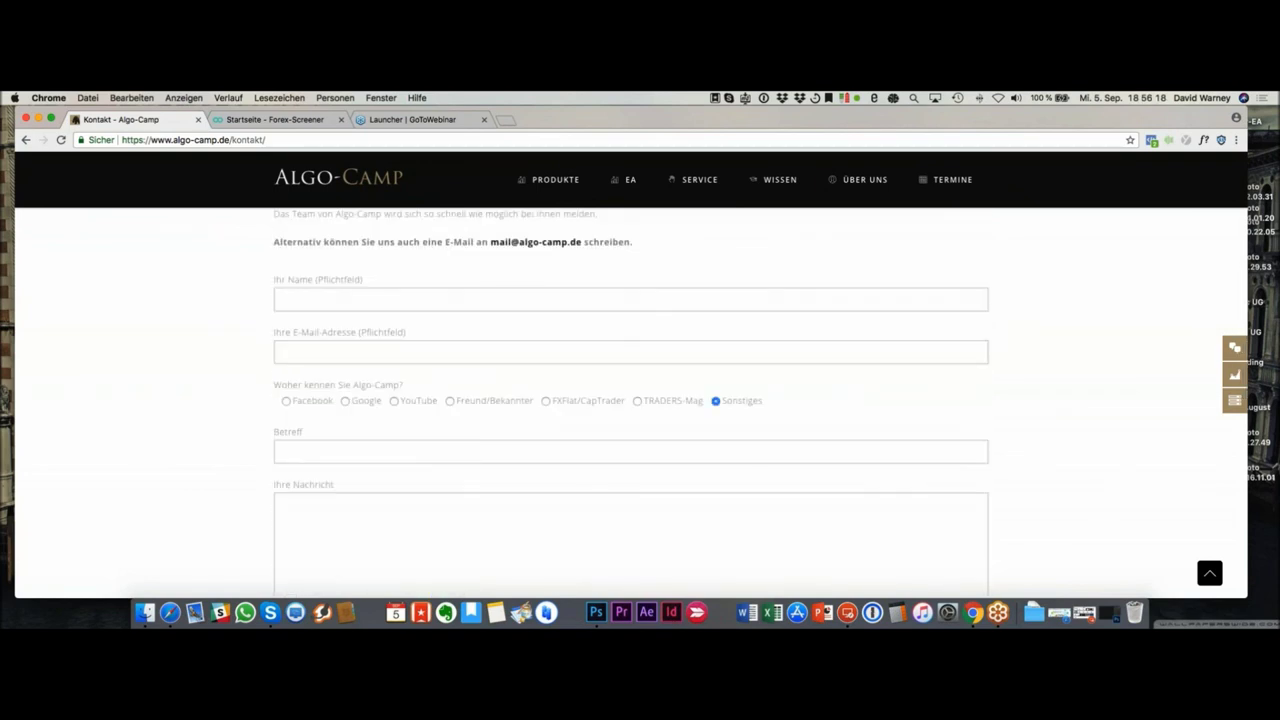